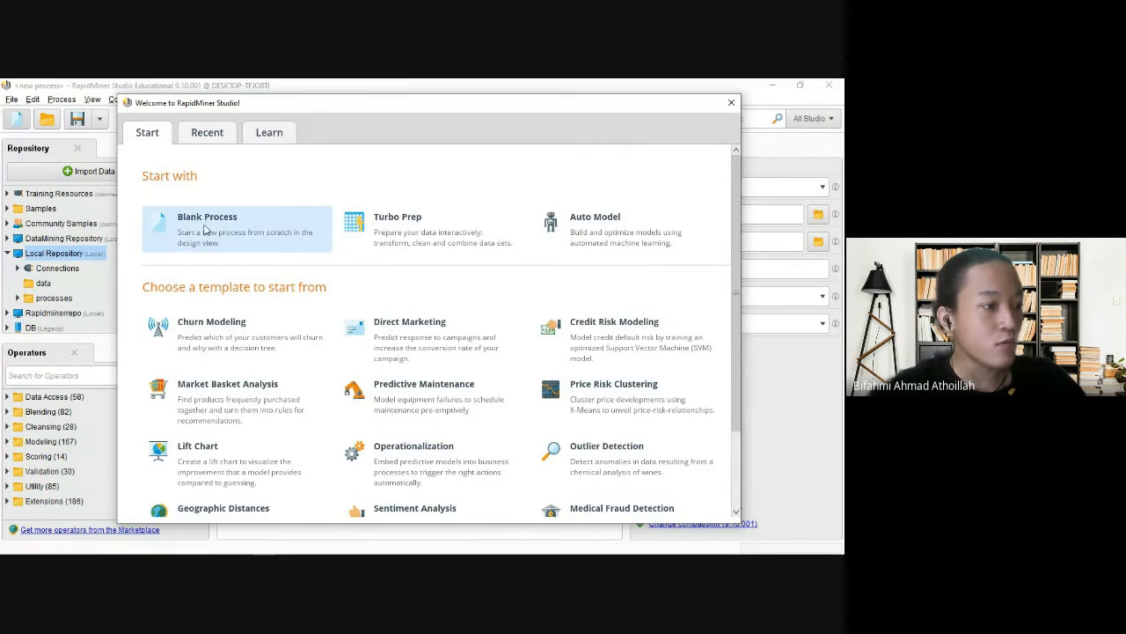
Create a blank process and start importing the diabetes_data_upload file from the tubes folder in File Explorer.
left_click(203, 229)
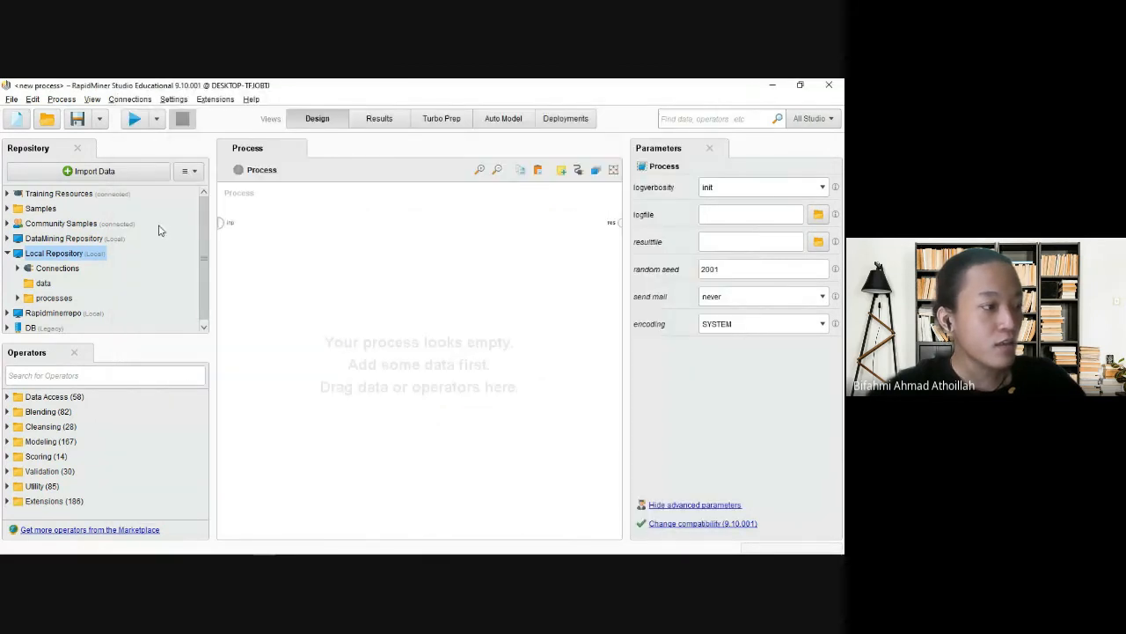
left_click(8, 253)
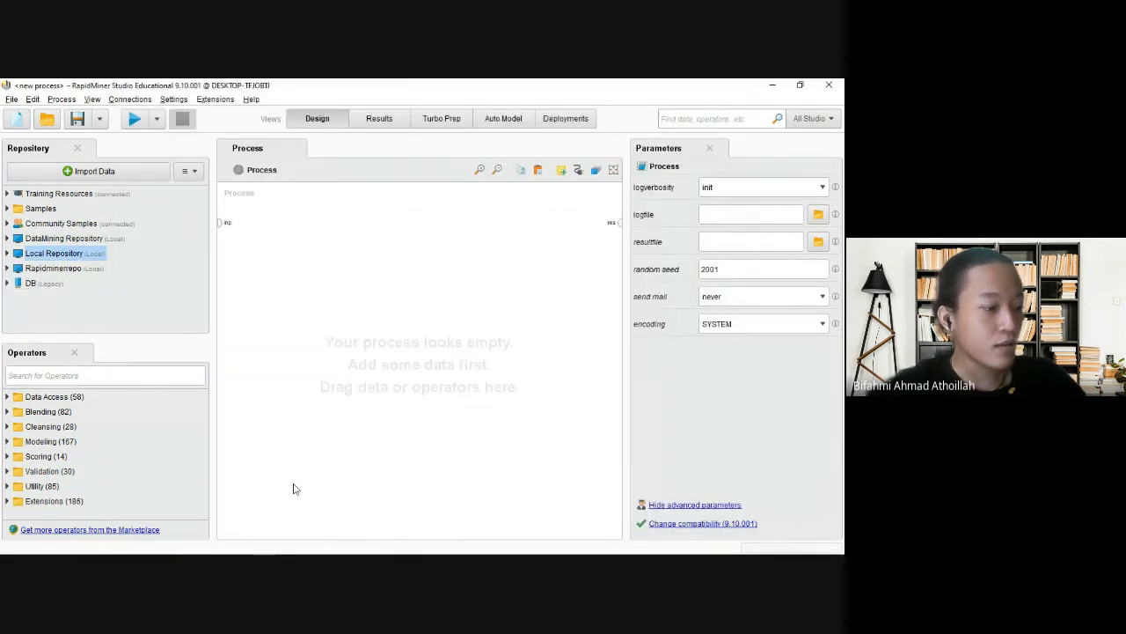
mouse_move(103, 548)
left_click(60, 549)
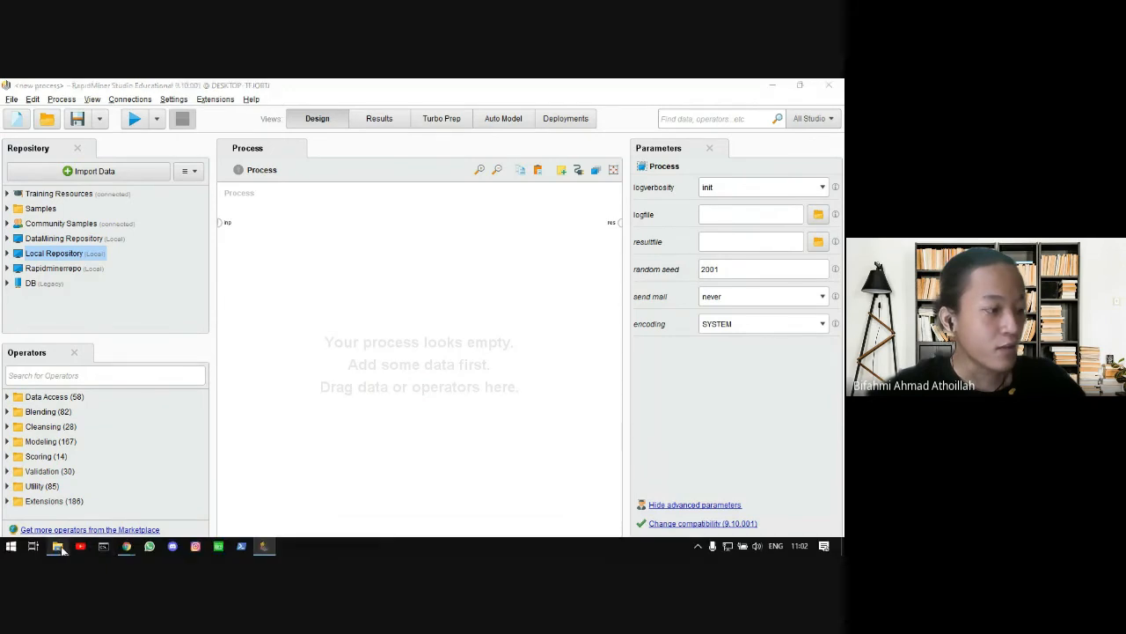
left_click(168, 164)
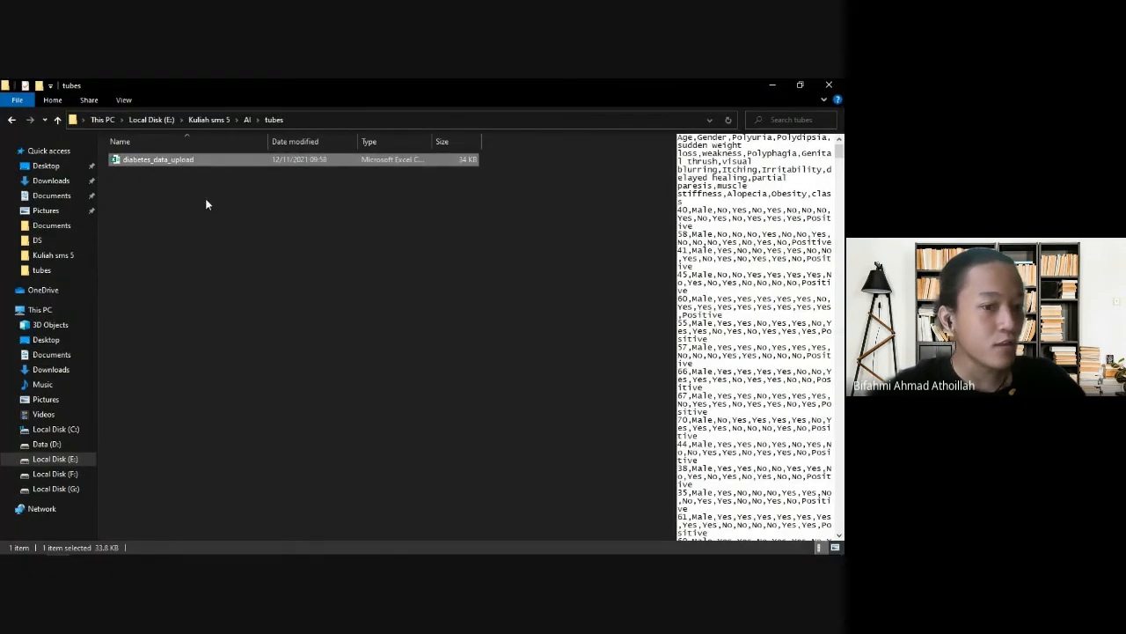
left_click(204, 196)
left_click(150, 161)
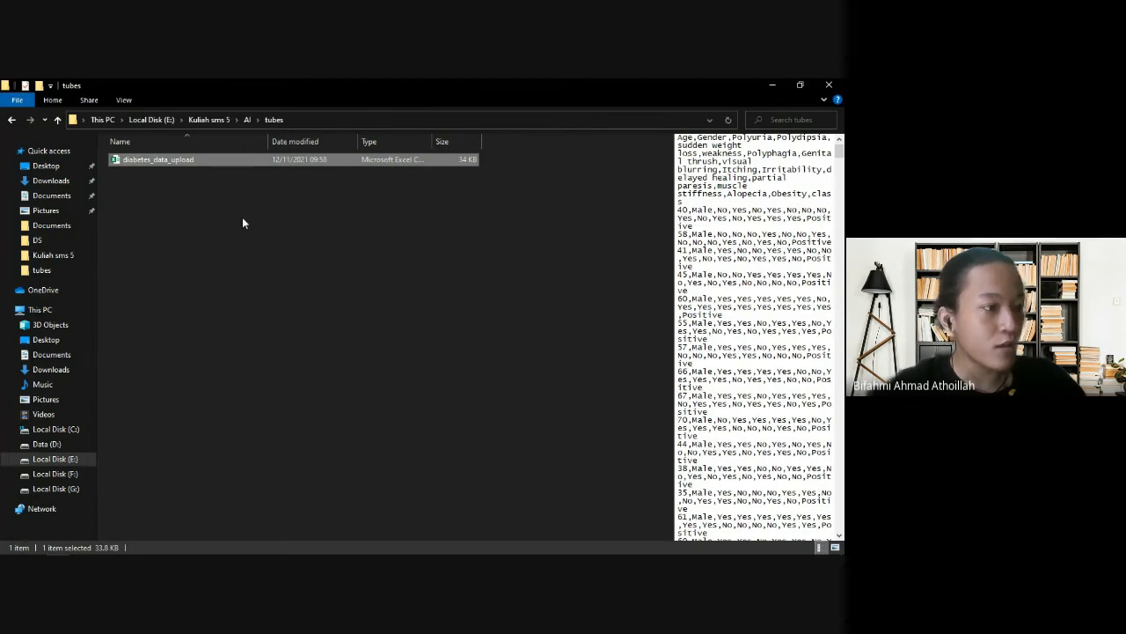
mouse_move(272, 550)
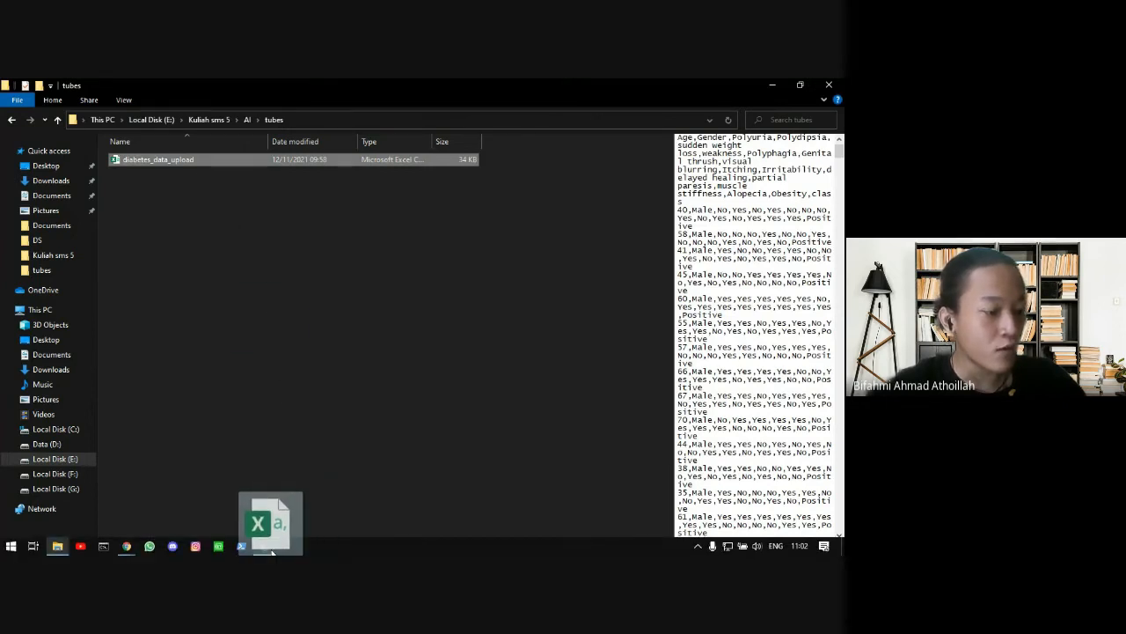
left_click_drag(272, 550, 305, 302)
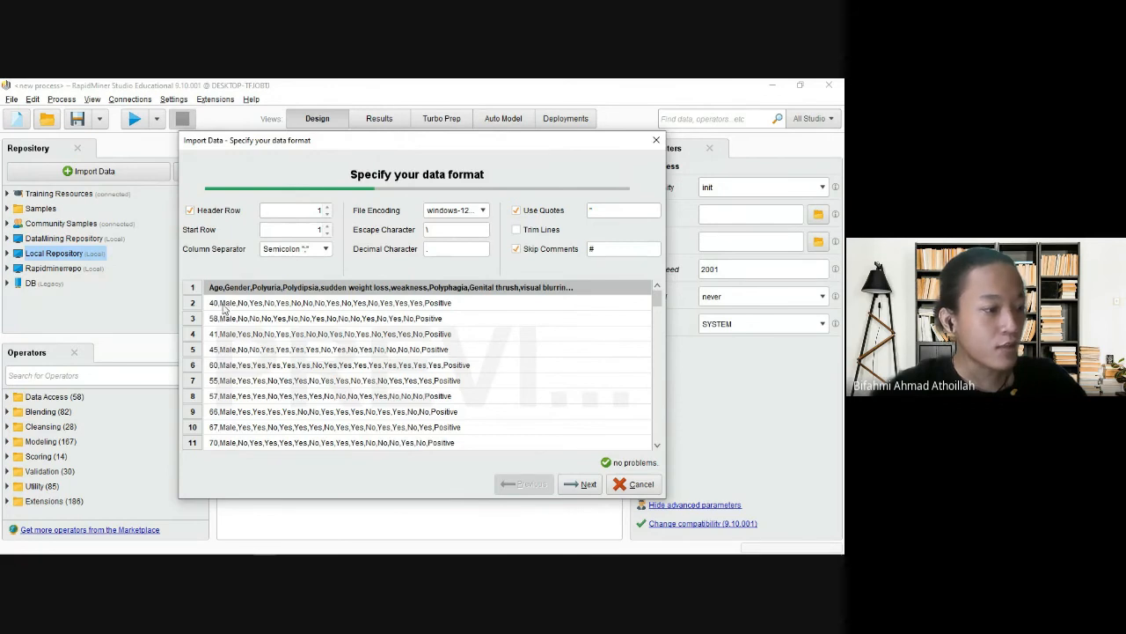
Set the import's column separator to Comma and continue to the column formatting.
left_click(322, 250)
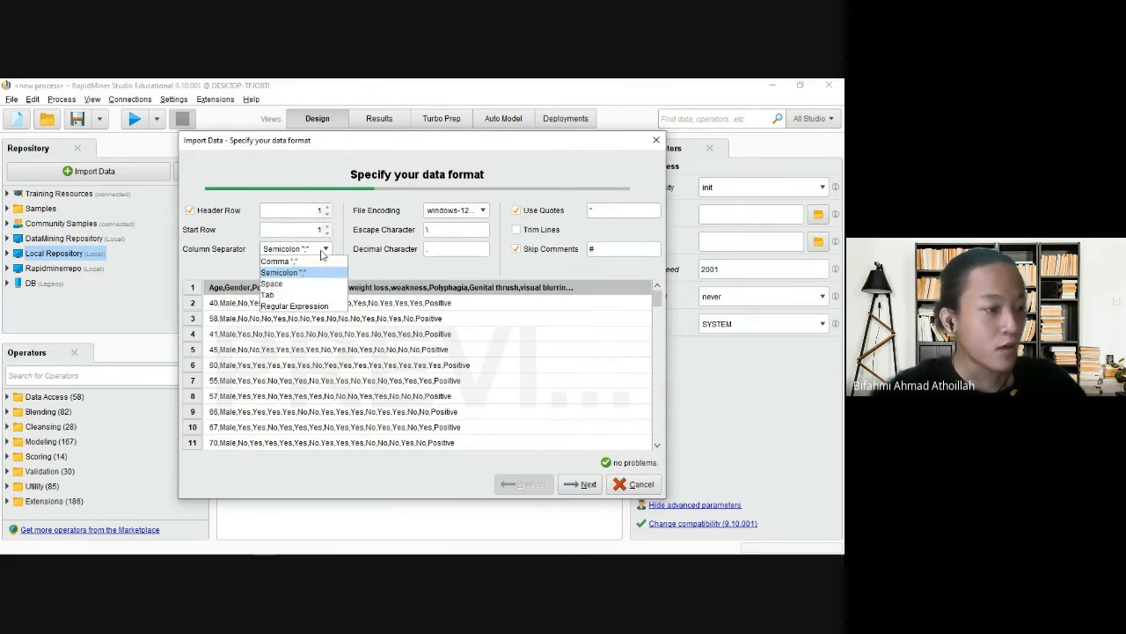
left_click(277, 261)
left_click(580, 484)
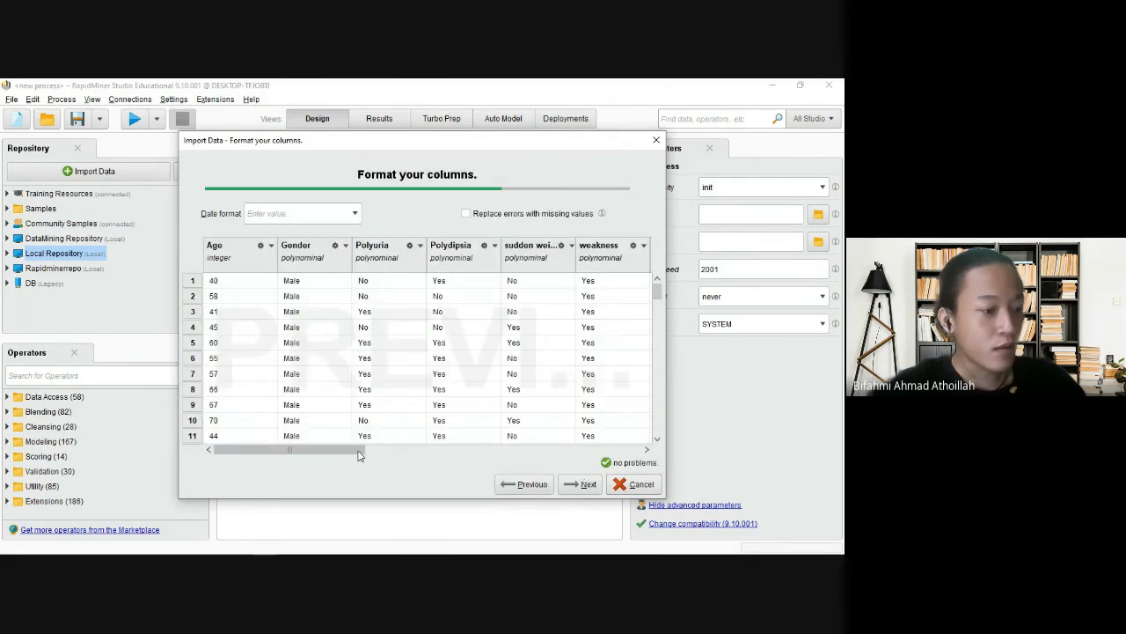
Change the role of the class column to label.
left_click_drag(356, 455, 637, 458)
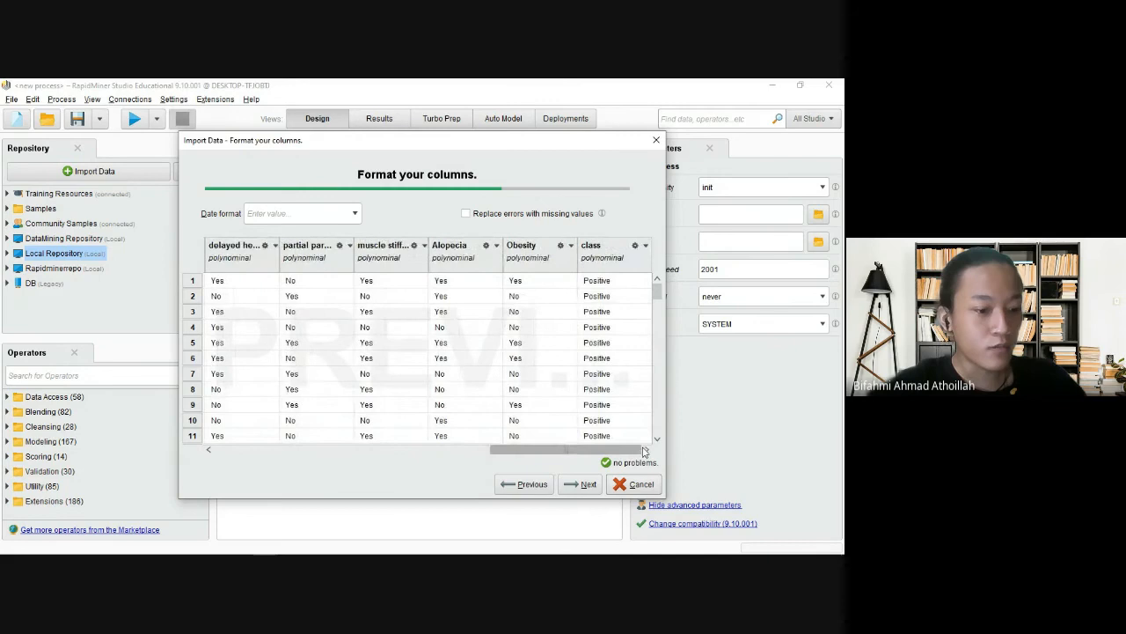
left_click(646, 245)
left_click(651, 279)
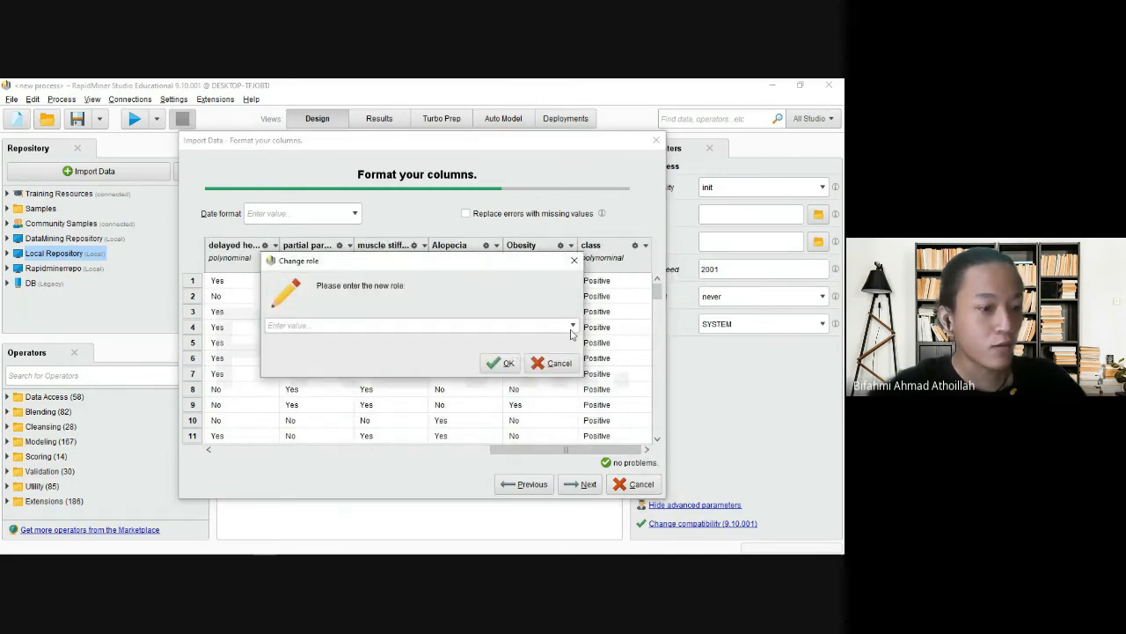
left_click(572, 325)
left_click(380, 339)
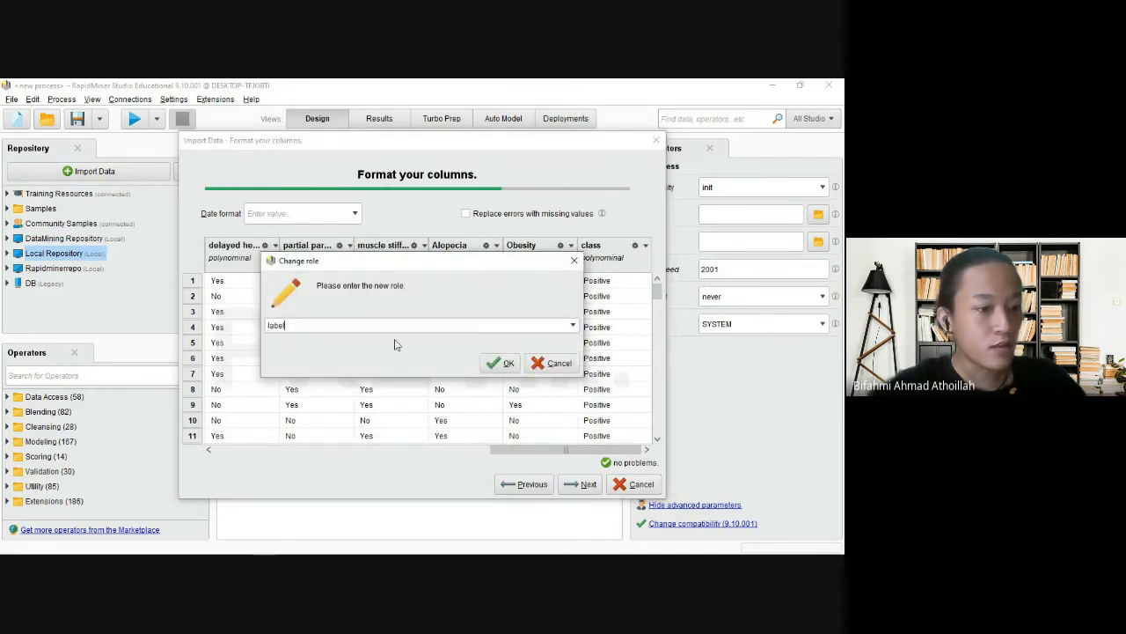
left_click(498, 363)
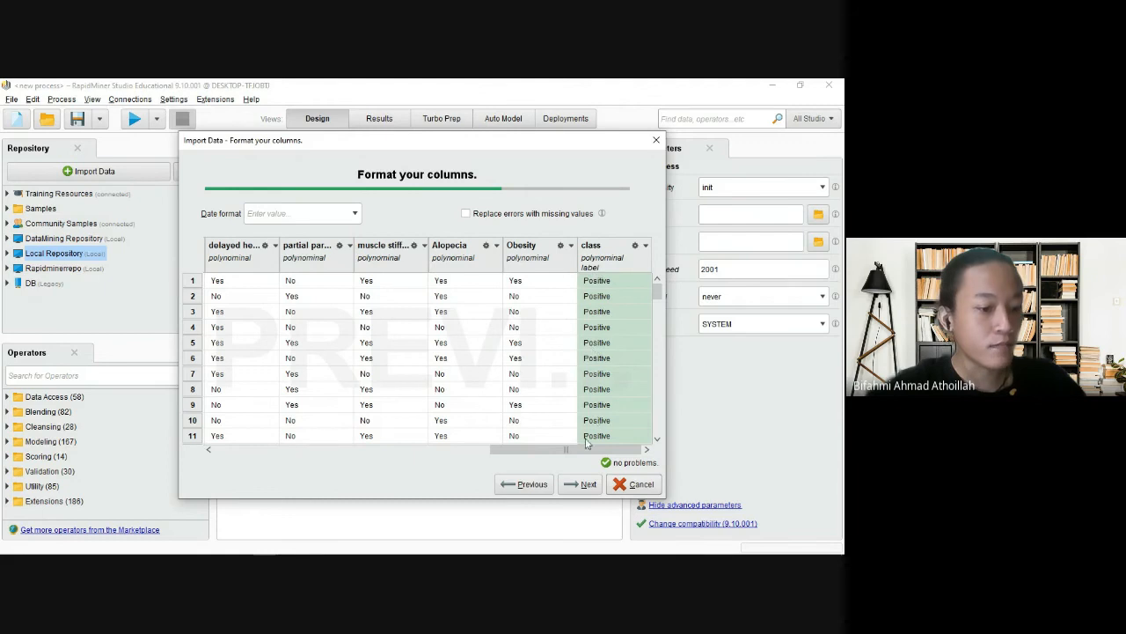
Store the imported data in Local Repository as diabetes_data_upload and look through its rows.
left_click(581, 485)
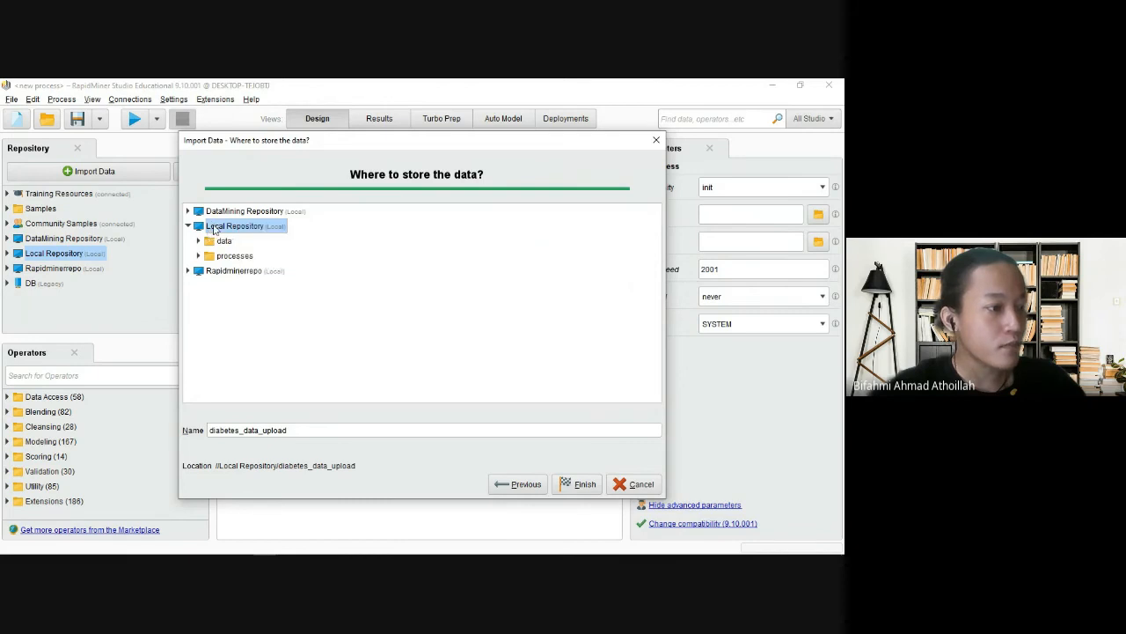
left_click(555, 430)
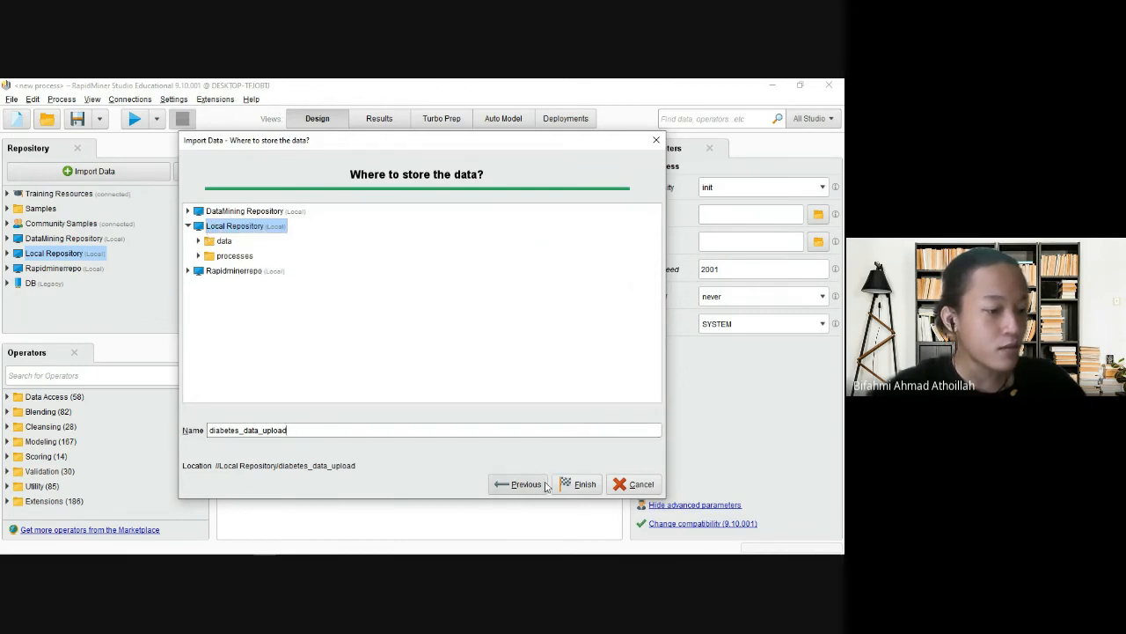
left_click(575, 481)
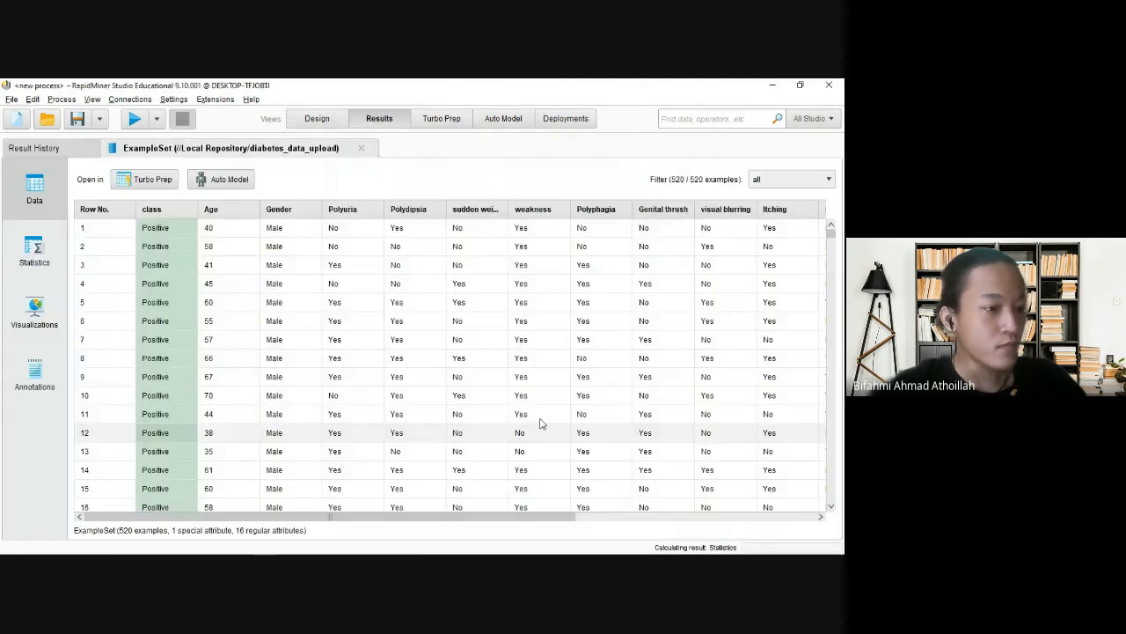
scroll(434, 326, "down", 5)
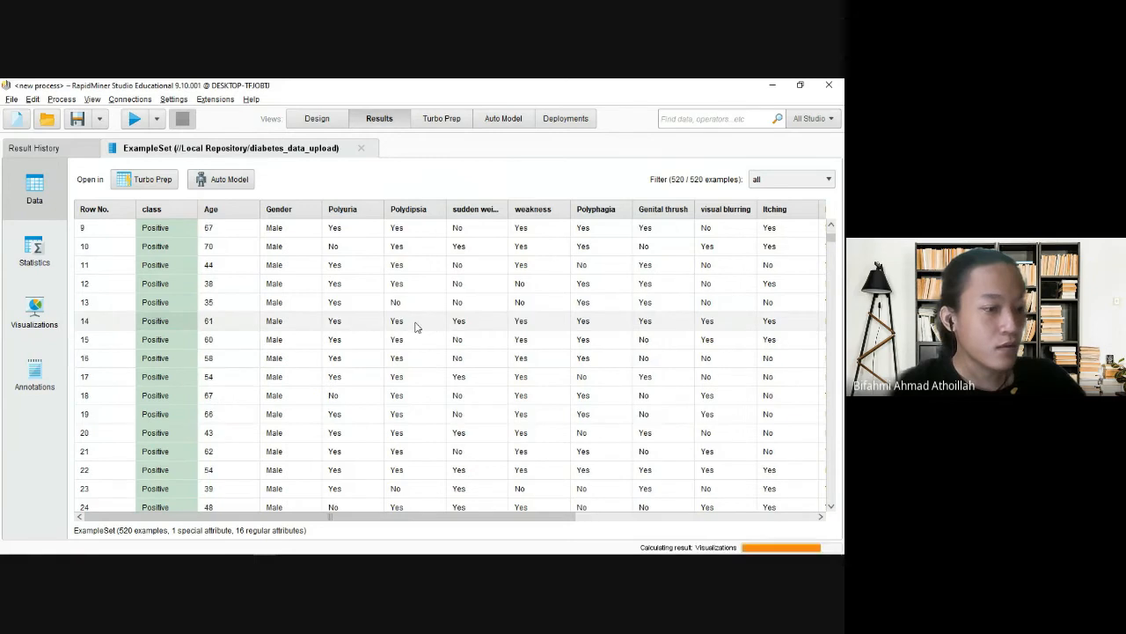
scroll(417, 334, "down", 2)
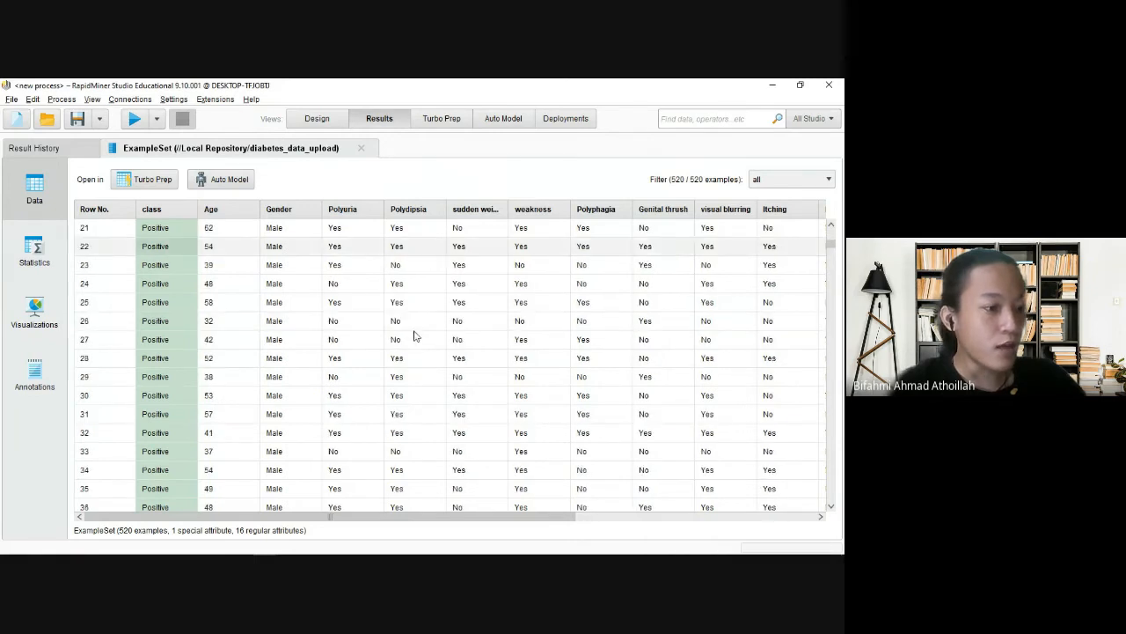
Add the diabetes_data_upload dataset to the process design and place its Retrieve operator near the process input.
left_click(318, 120)
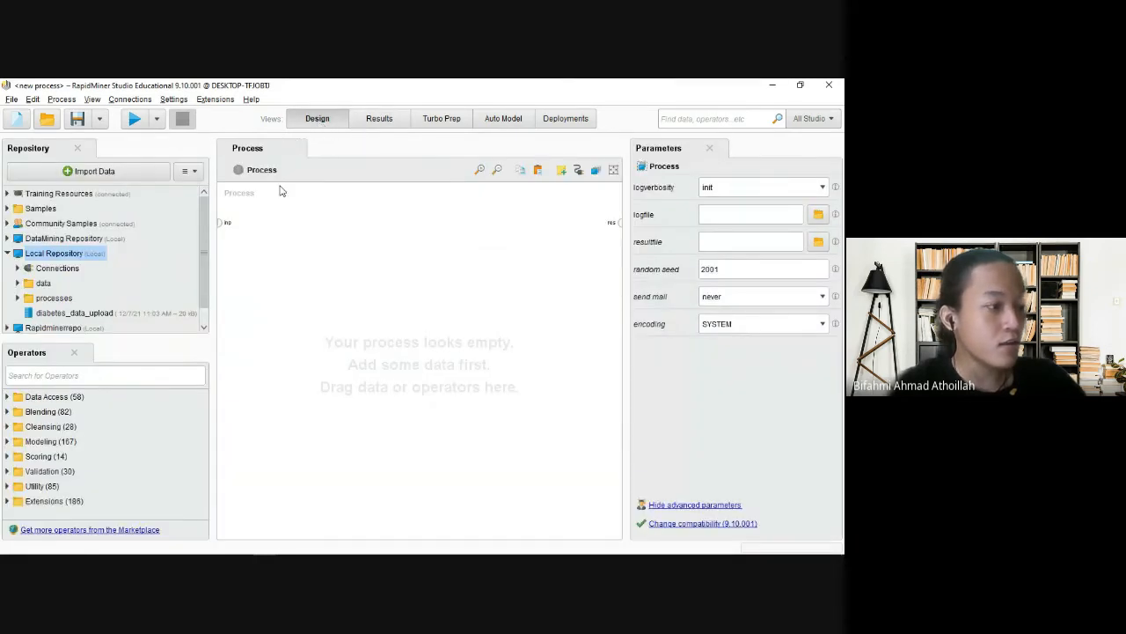
left_click_drag(59, 318, 285, 288)
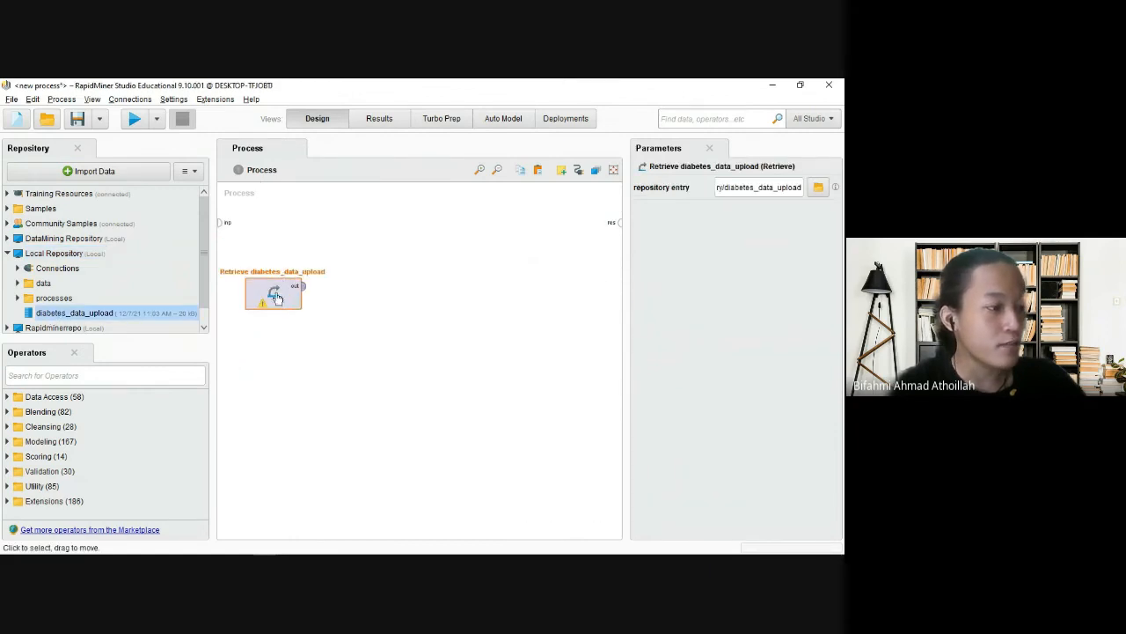
left_click(301, 296)
left_click_drag(265, 291, 266, 260)
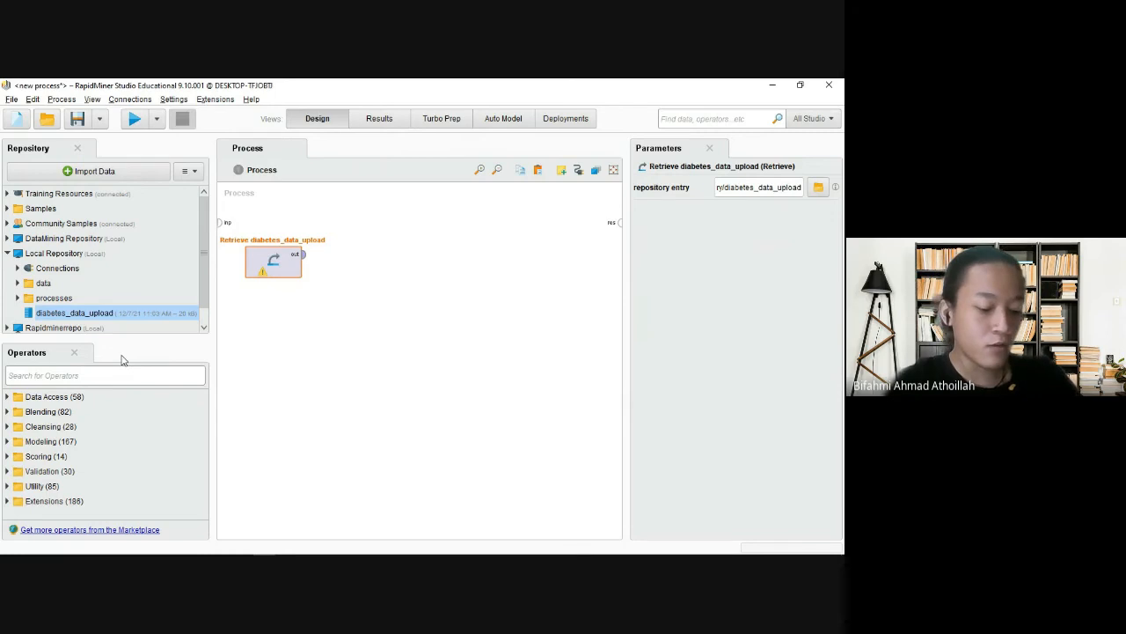
Add a Replace Missing Values operator beside the Retrieve operator and connect the Retrieve output to its exa input.
type("repla")
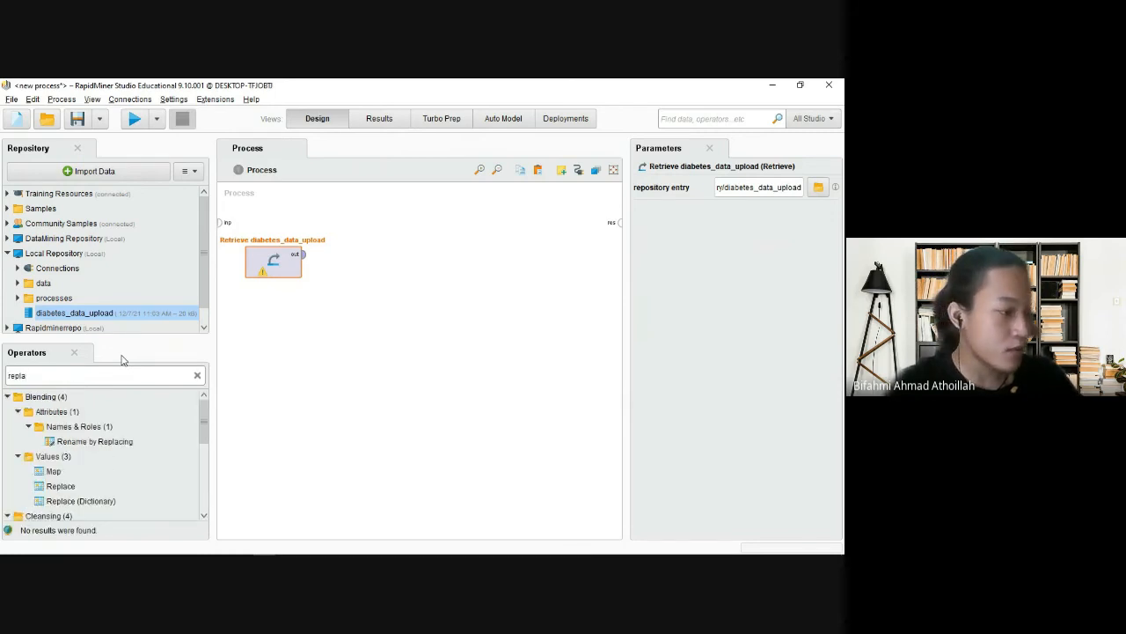
scroll(105, 440, "down", 5)
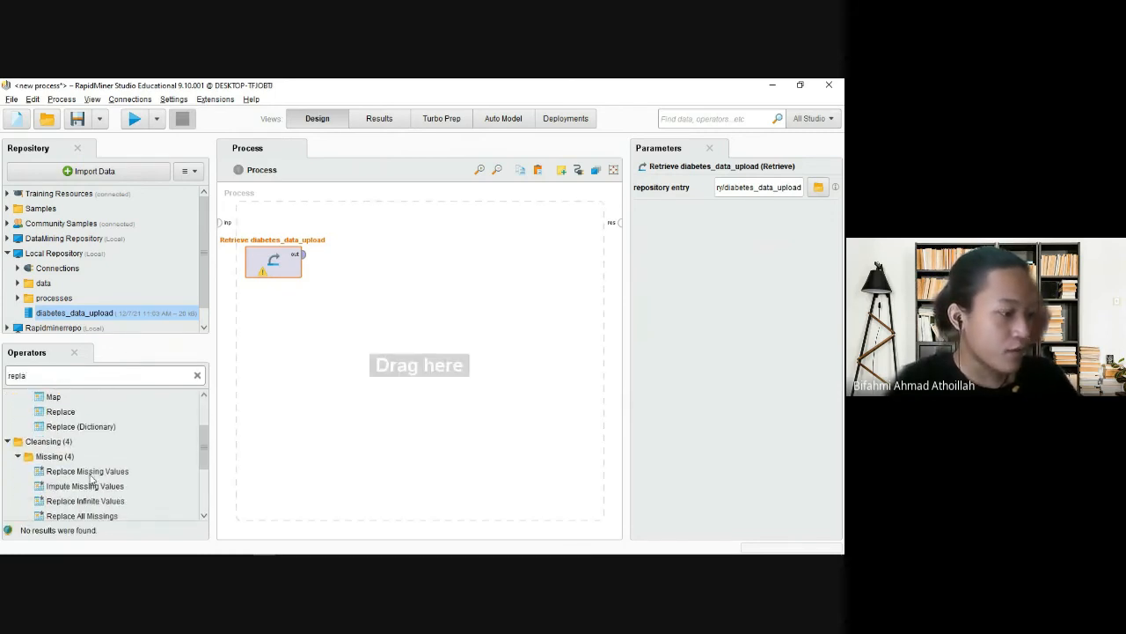
left_click(105, 473)
left_click_drag(106, 475, 352, 264)
left_click(302, 256)
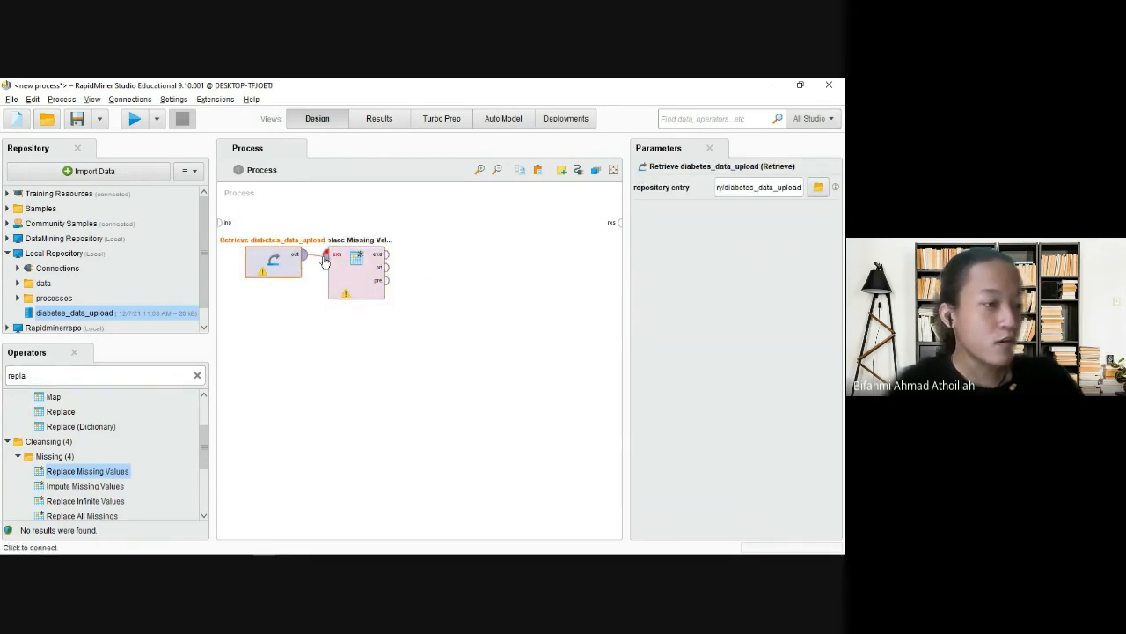
left_click(337, 259)
left_click(339, 263)
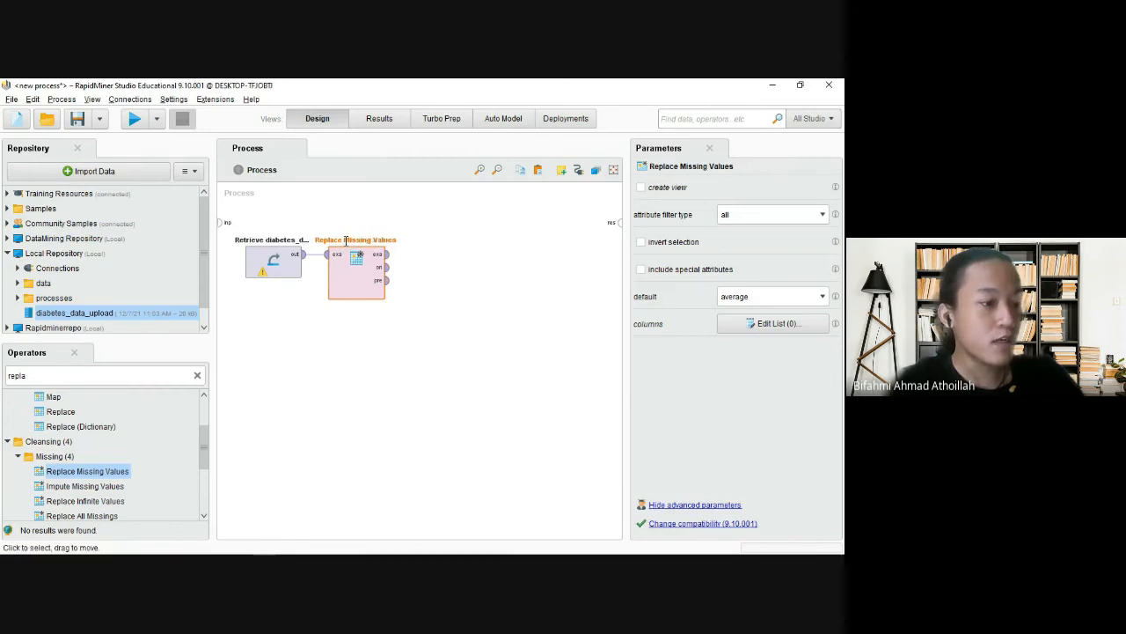
Connect the exa output of Replace Missing Values to the process result and choose average as its default replacement.
left_click(387, 254)
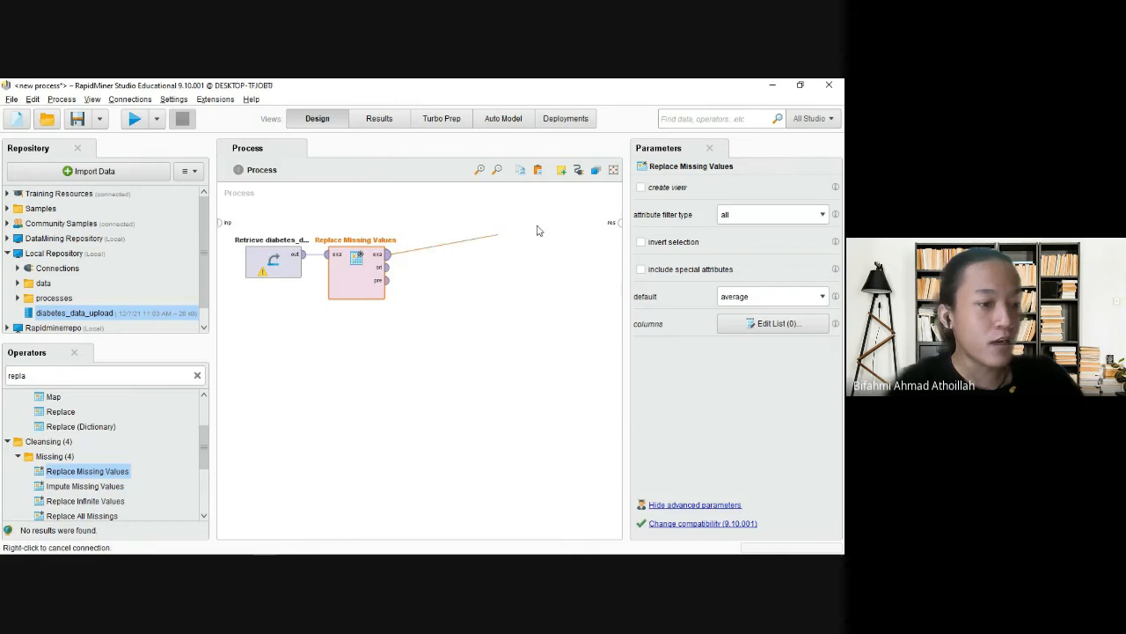
left_click(619, 221)
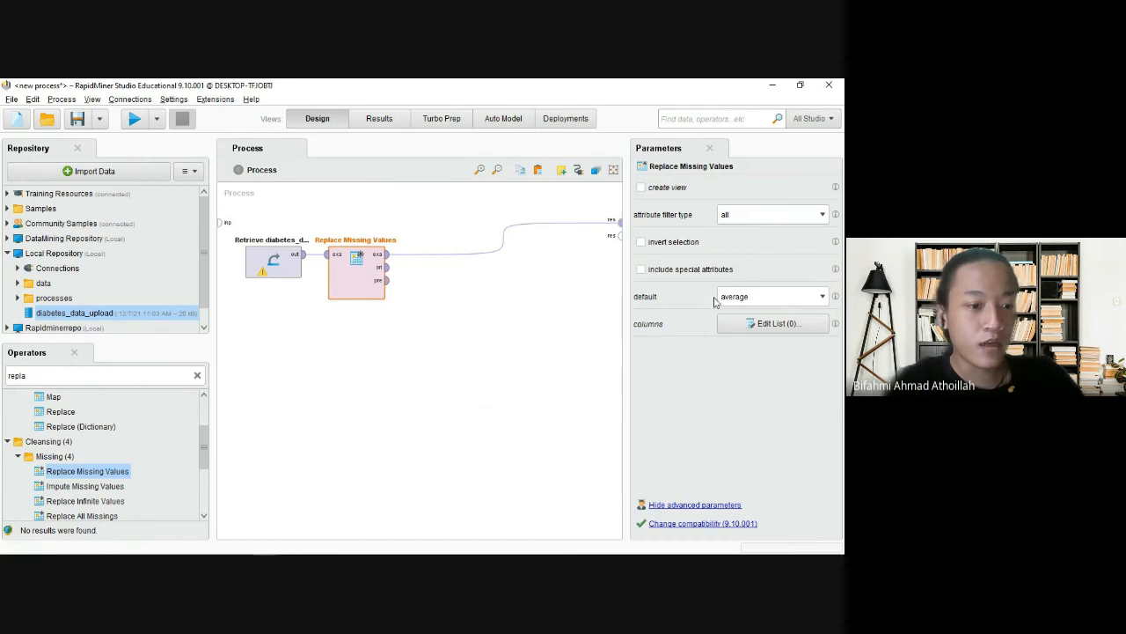
left_click(761, 299)
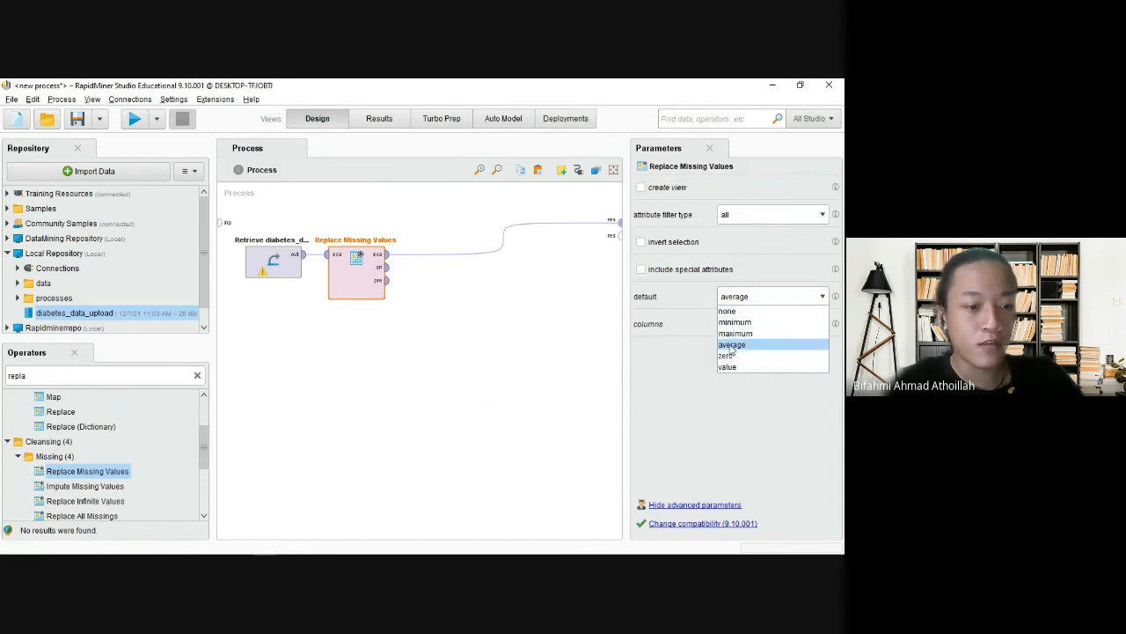
left_click(742, 345)
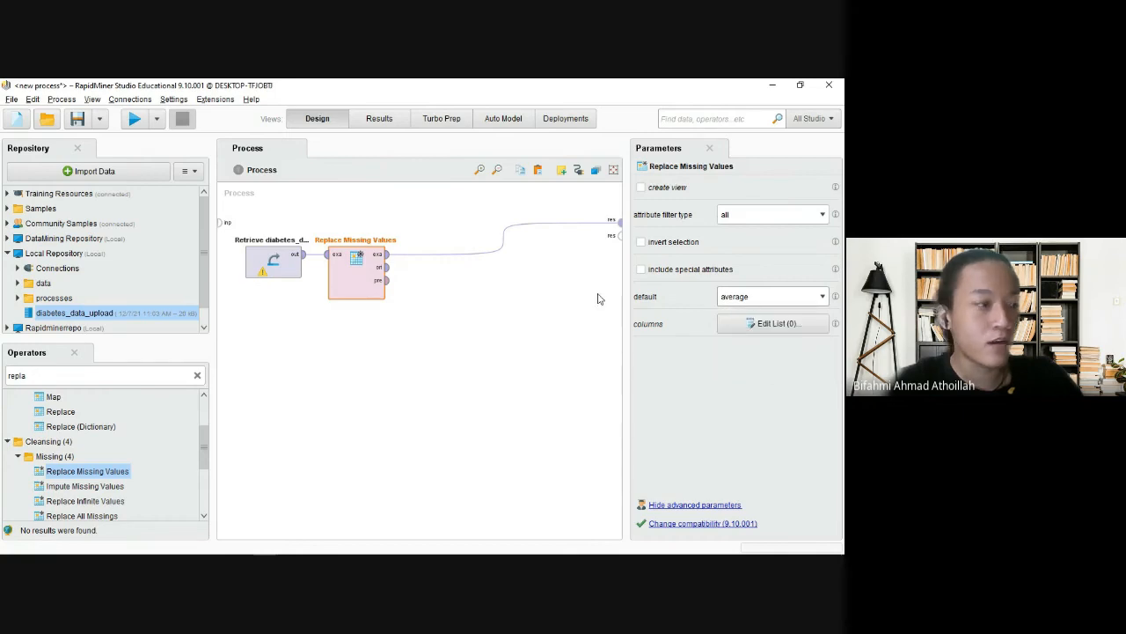
Run the process and check the attribute statistics and data of the Replace Missing Values result.
left_click(134, 118)
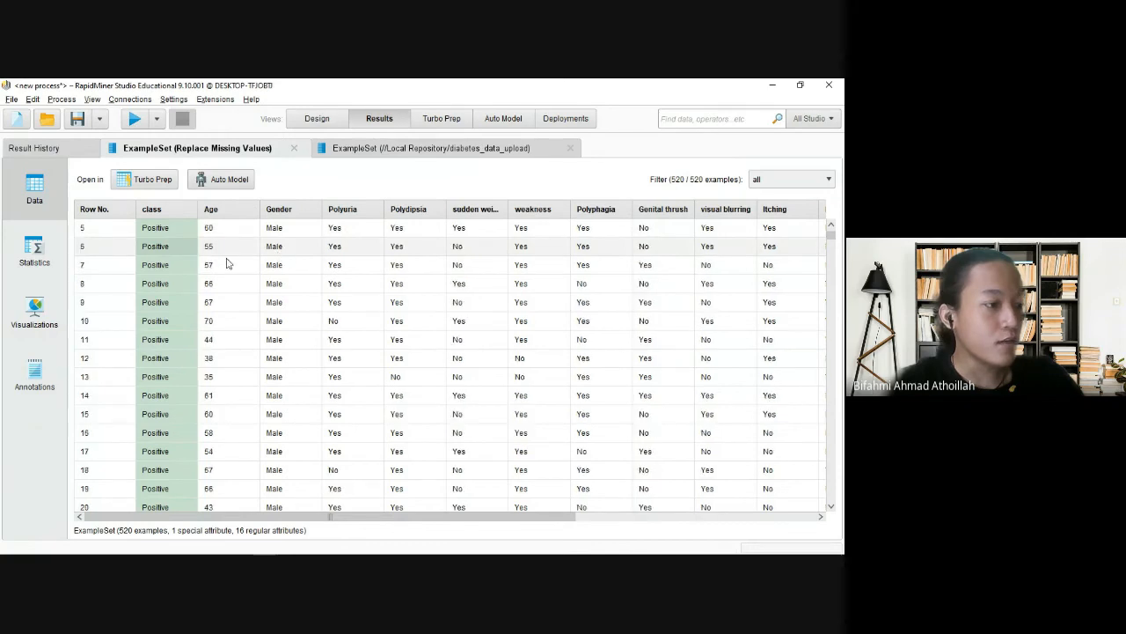
left_click(27, 255)
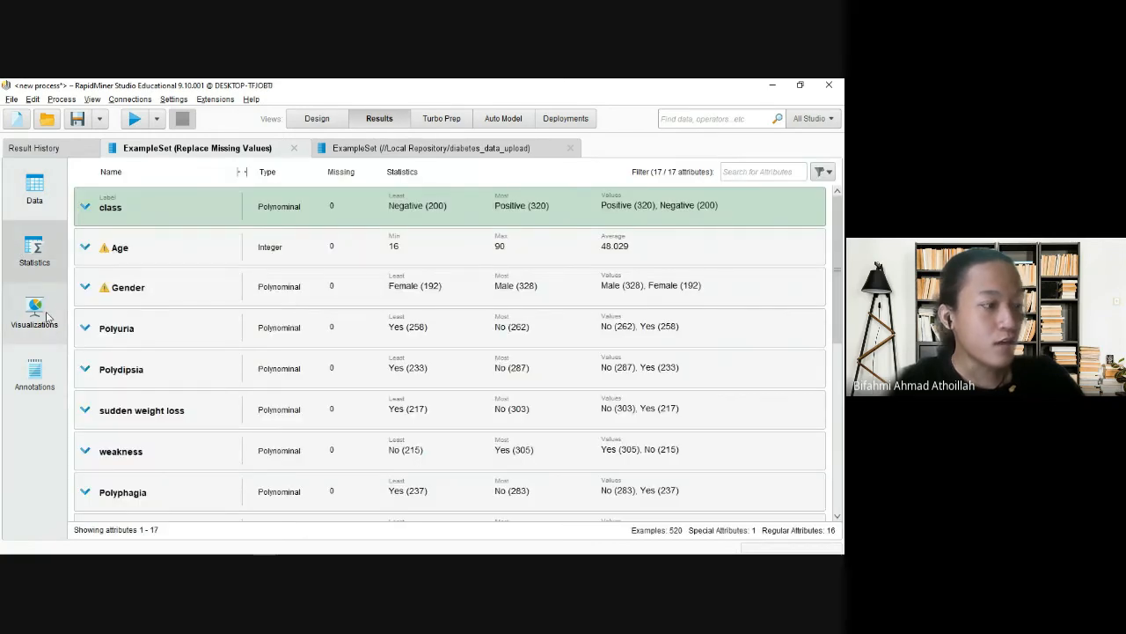
left_click(29, 187)
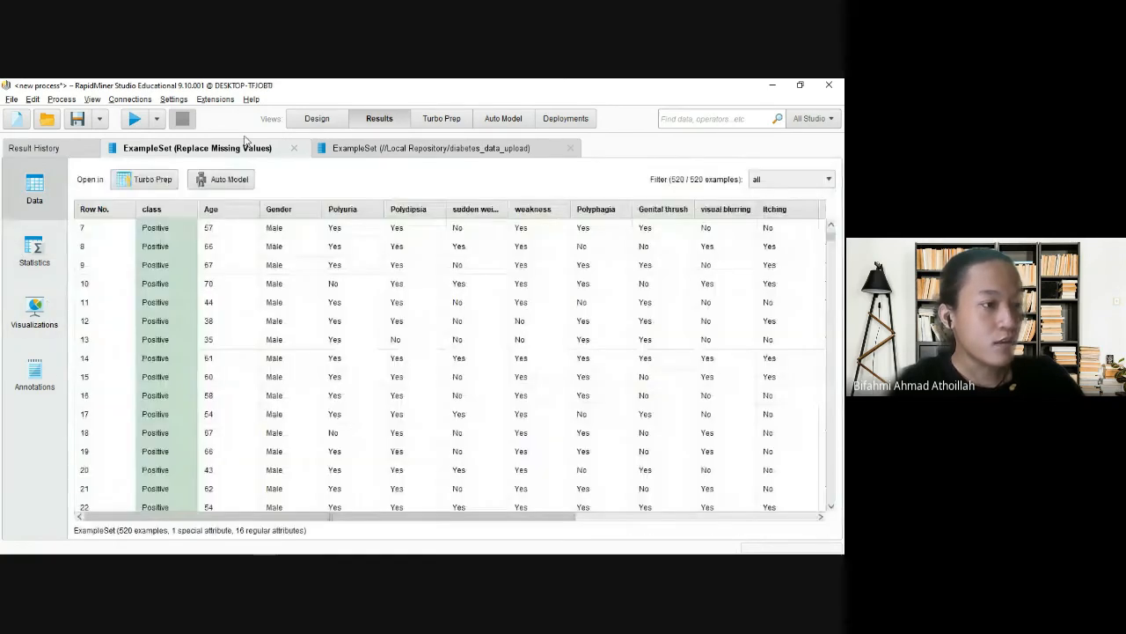
Find the Decision Tree operator and add it to the process design beside Replace Missing Values.
left_click(317, 118)
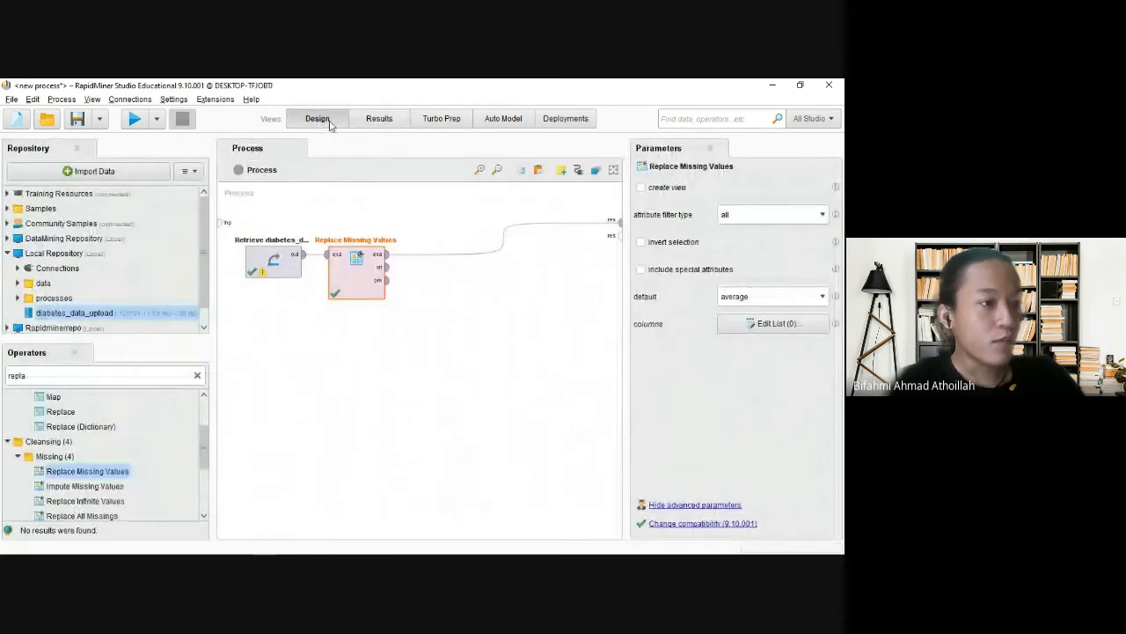
left_click(198, 376)
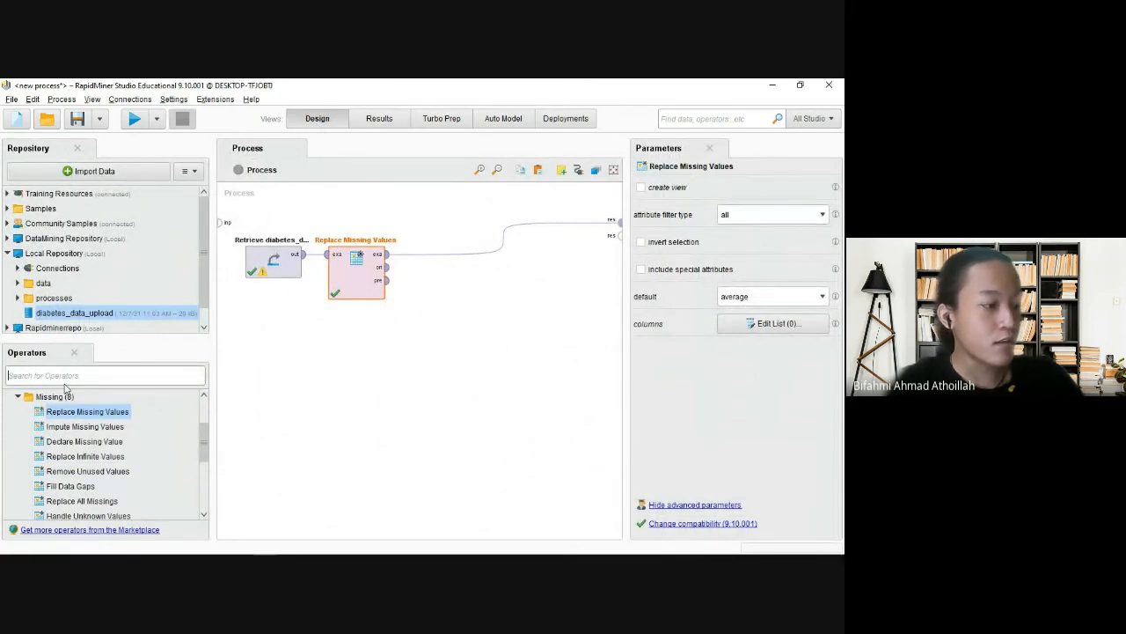
scroll(53, 410, "up", 2)
left_click(7, 426)
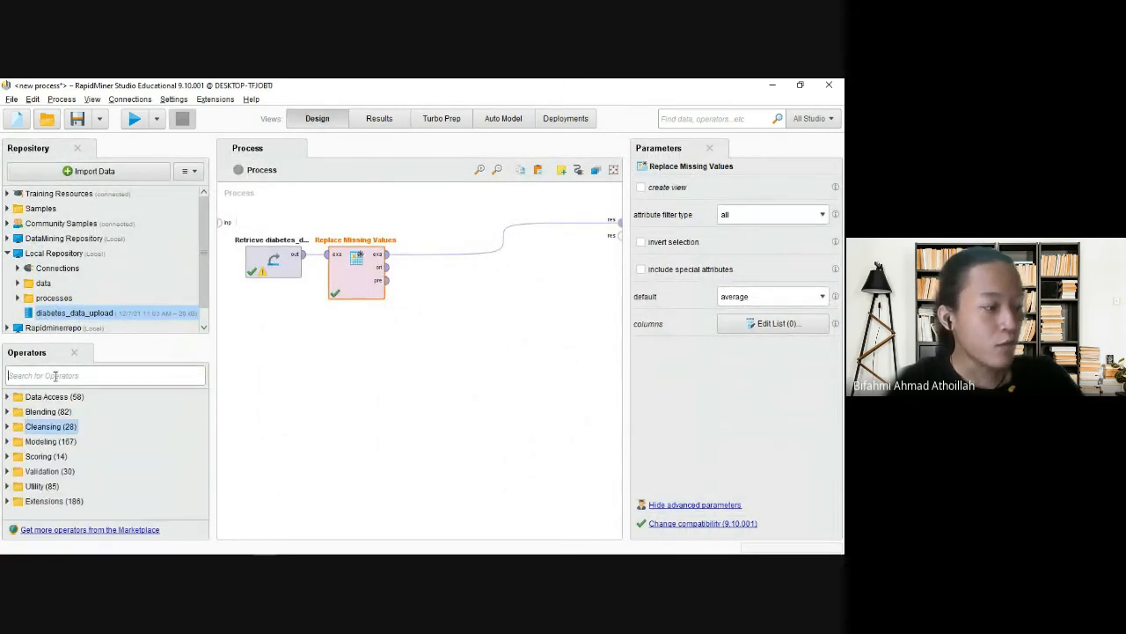
type("deciso")
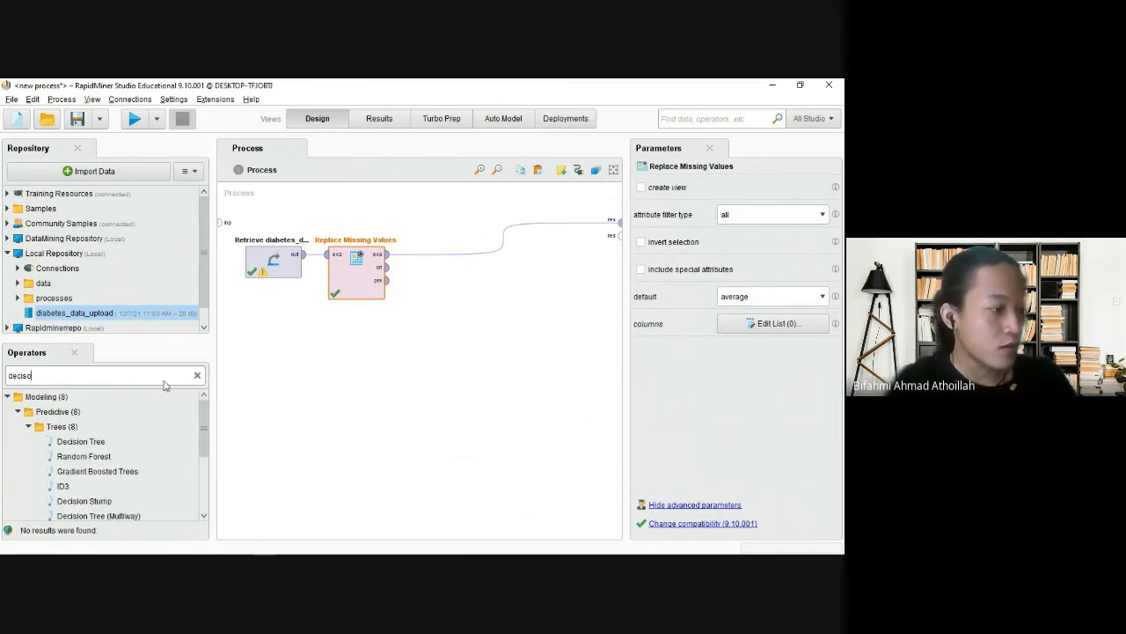
left_click_drag(81, 441, 477, 290)
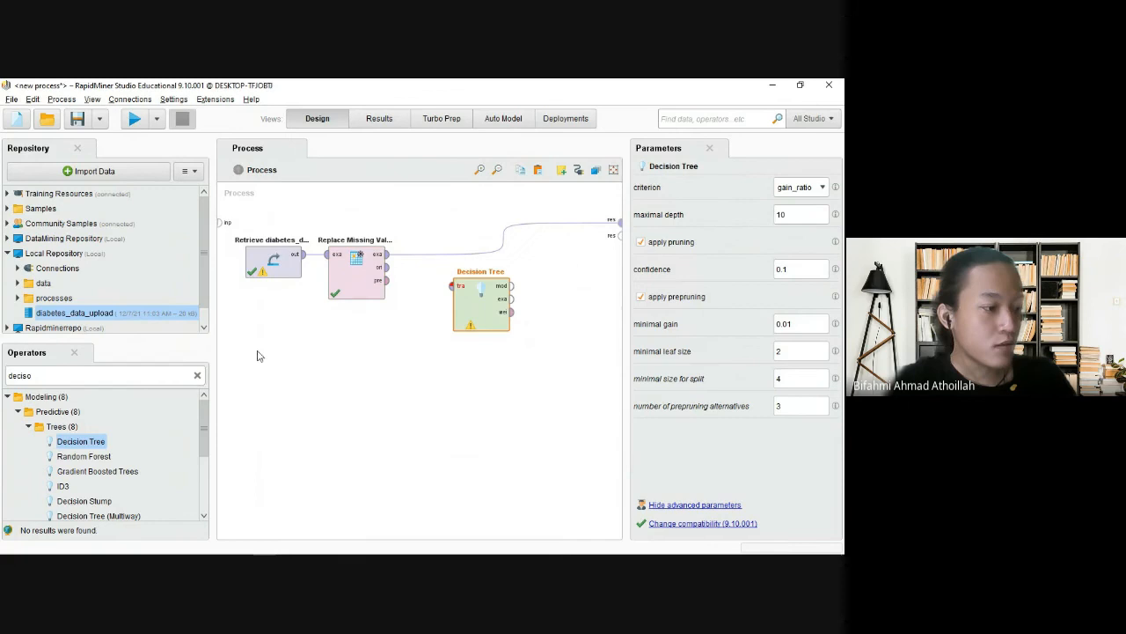
left_click(197, 376)
Disconnect Replace Missing Values from the process result, connect its exa output to Decision Tree's tra input, and align the operators closely in a row.
left_click(505, 237)
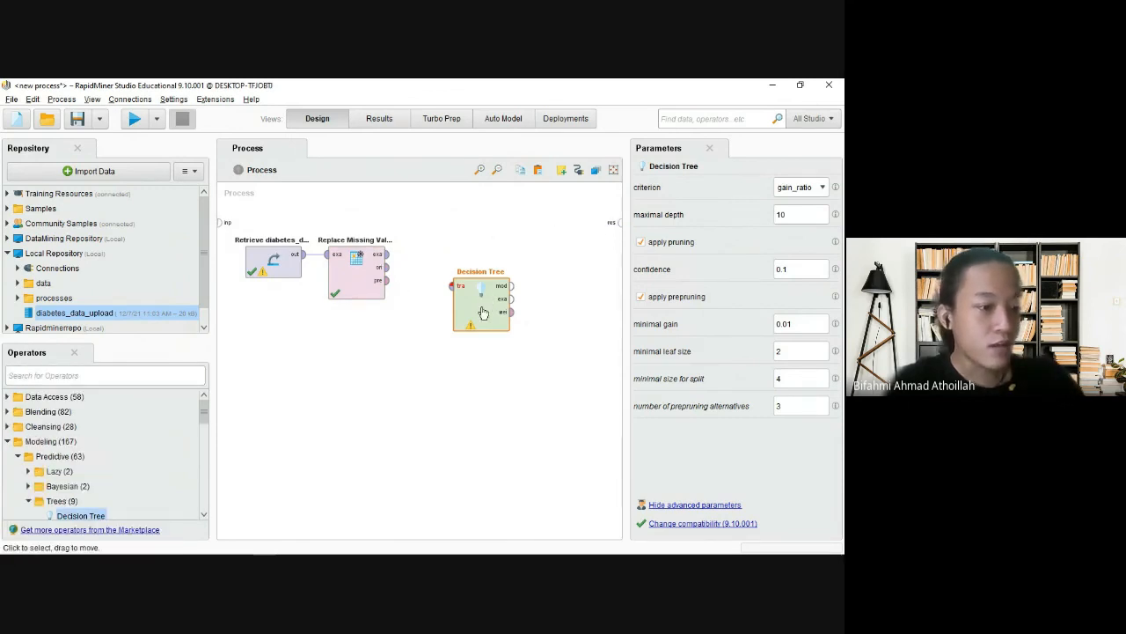
left_click_drag(483, 313, 483, 281)
left_click(387, 255)
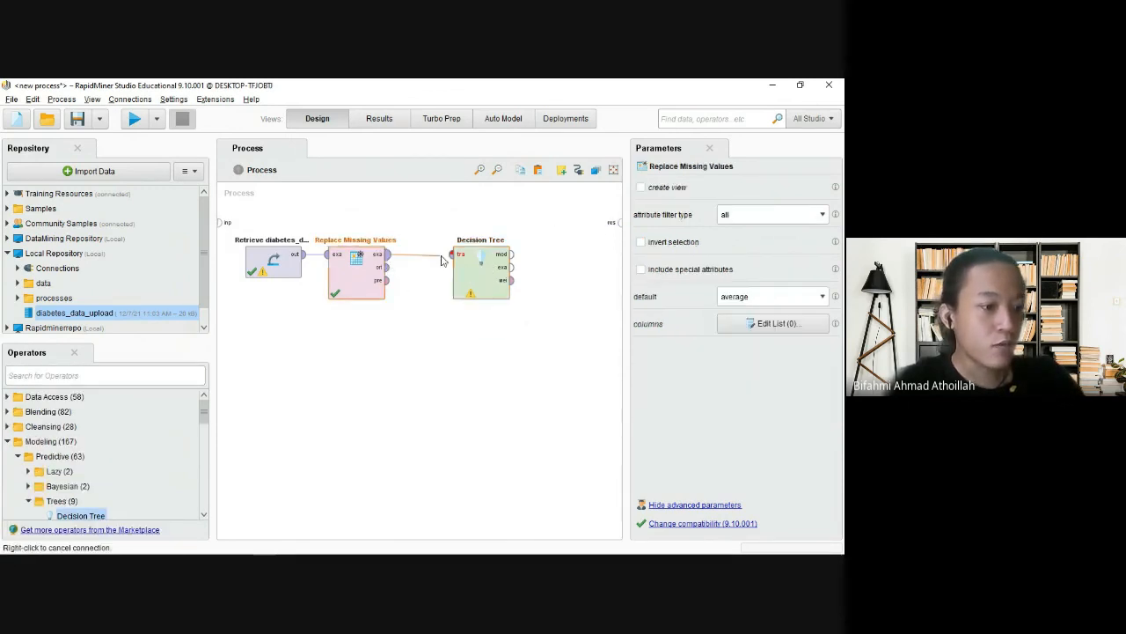
left_click(452, 257)
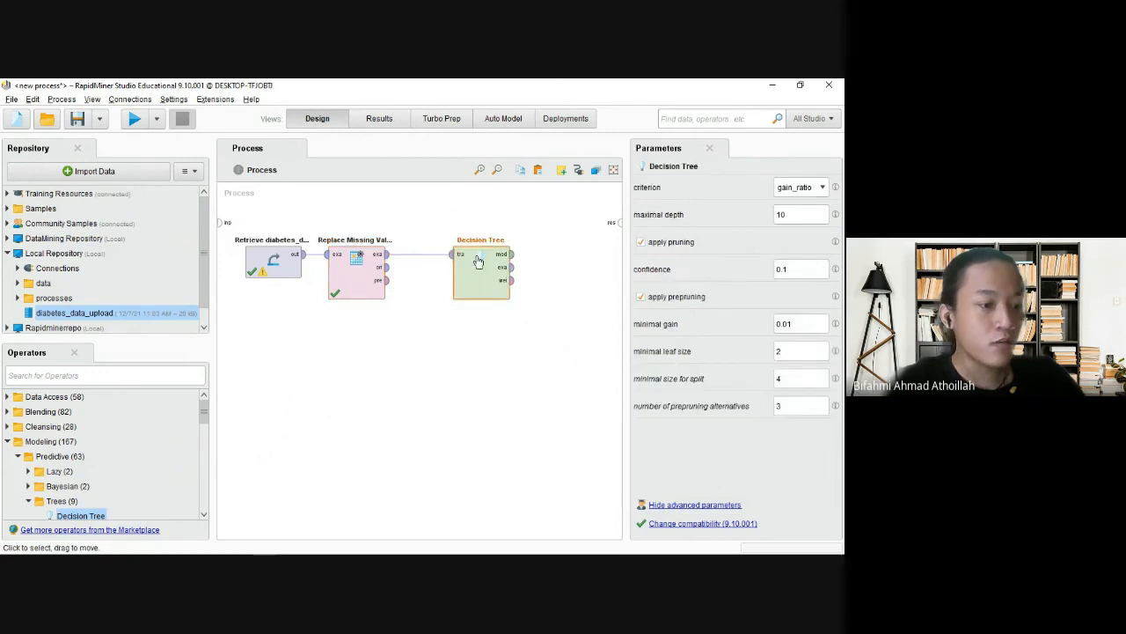
left_click_drag(483, 261, 442, 261)
Connect the mod output of Decision Tree to the process result and set its criterion to information_gain.
left_click(470, 255)
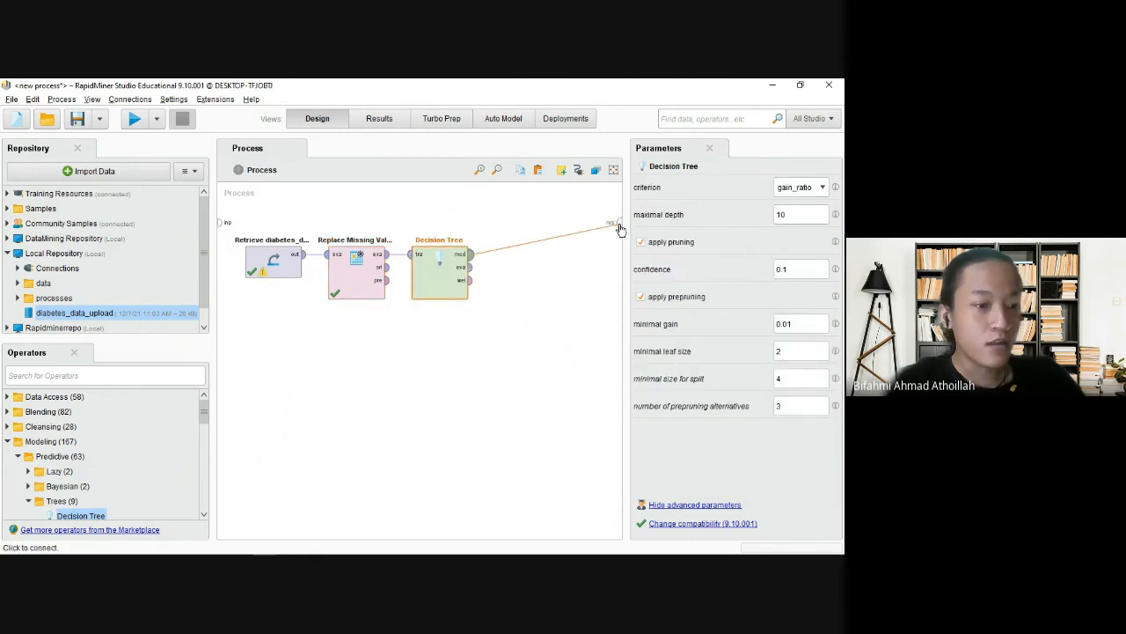
left_click(620, 222)
left_click(464, 269)
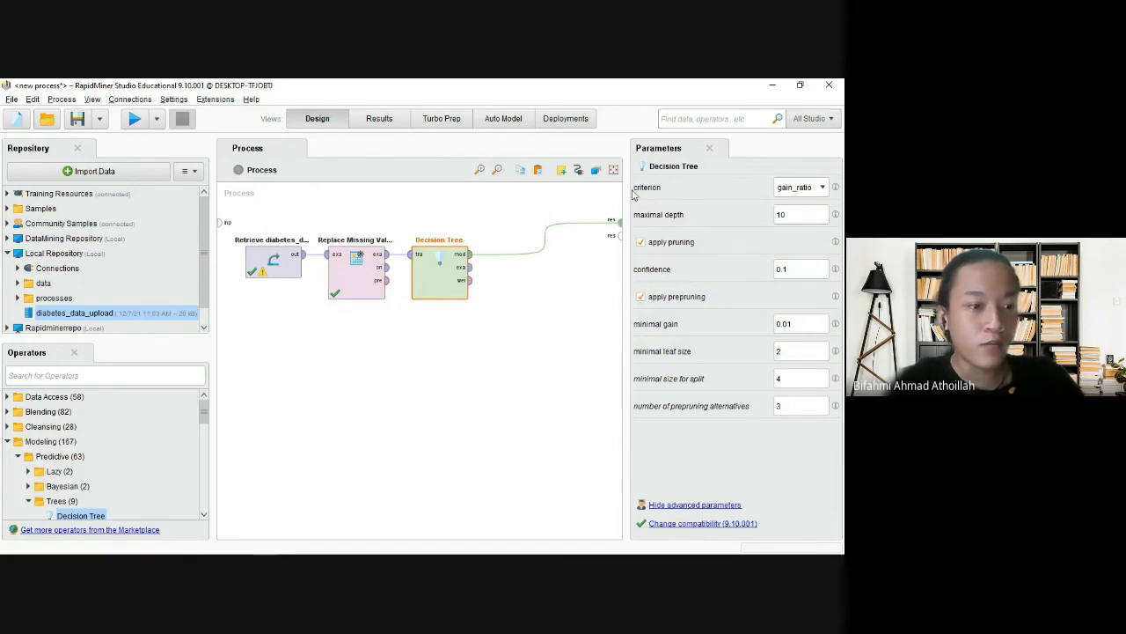
left_click(801, 192)
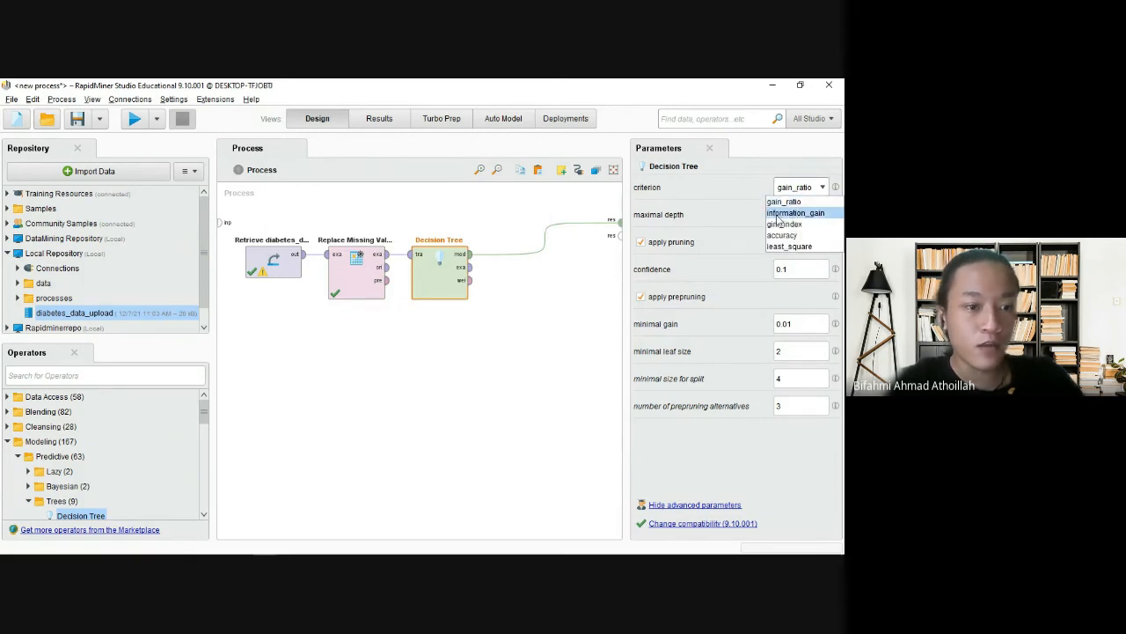
left_click(805, 215)
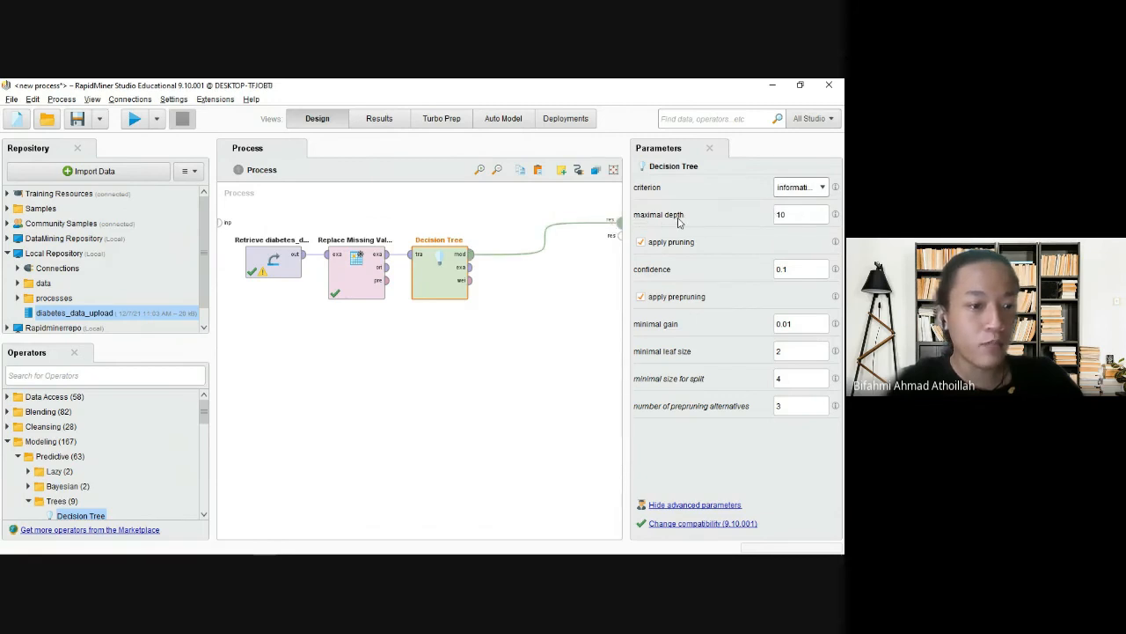
left_click(604, 260)
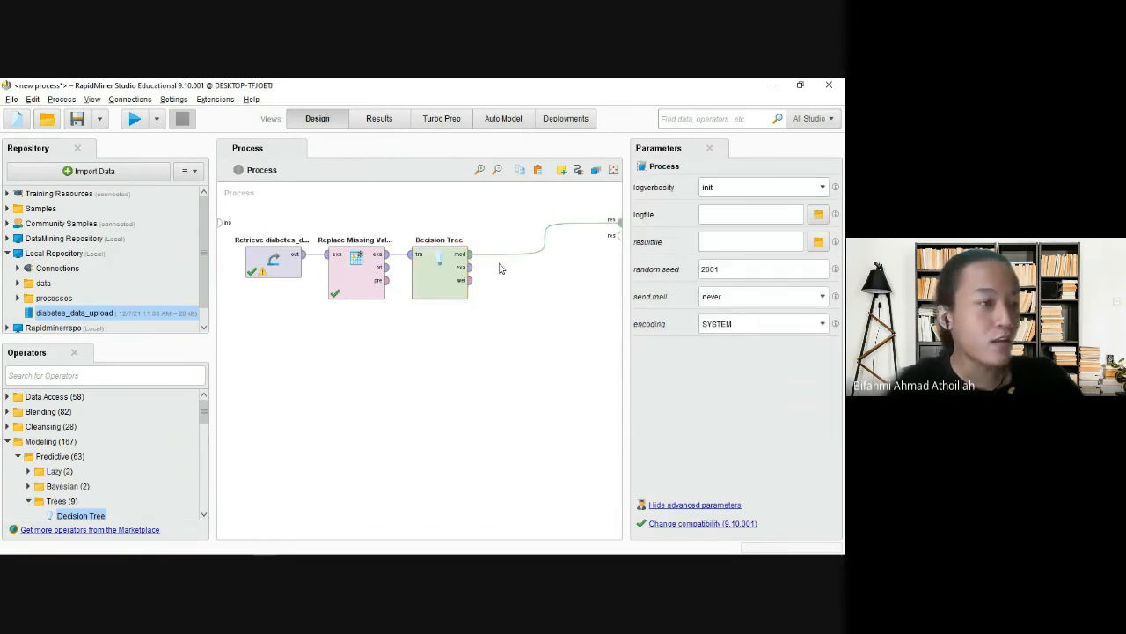
Run the process and look over the branches of the resulting decision tree graph.
left_click(134, 118)
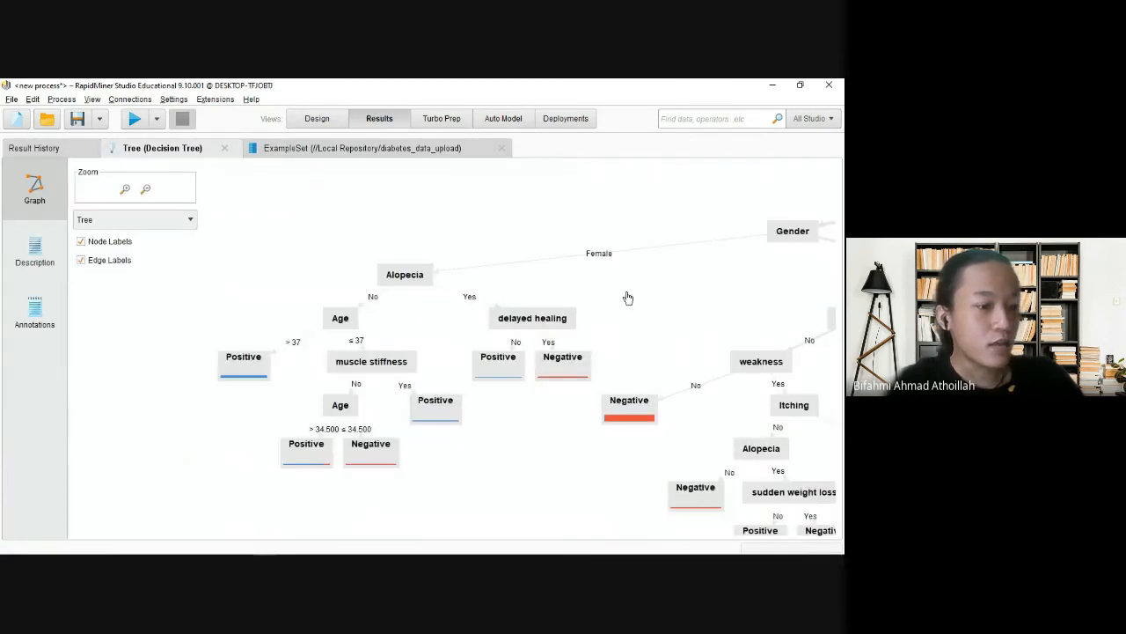
left_click_drag(626, 296, 439, 244)
scroll(533, 257, "down", 4)
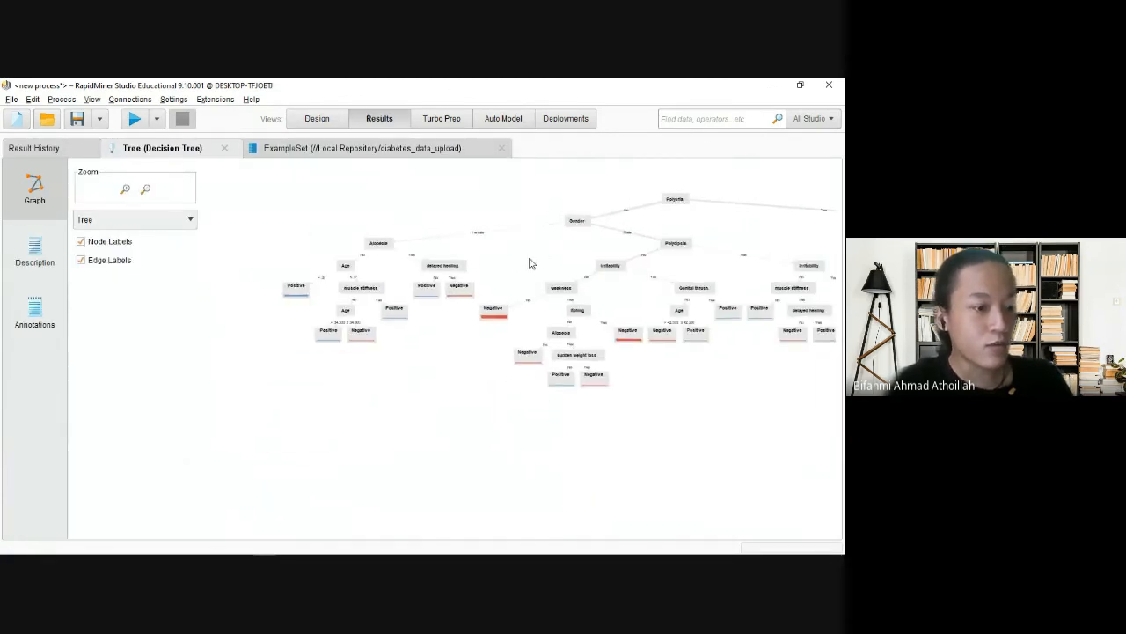
left_click_drag(528, 259, 420, 246)
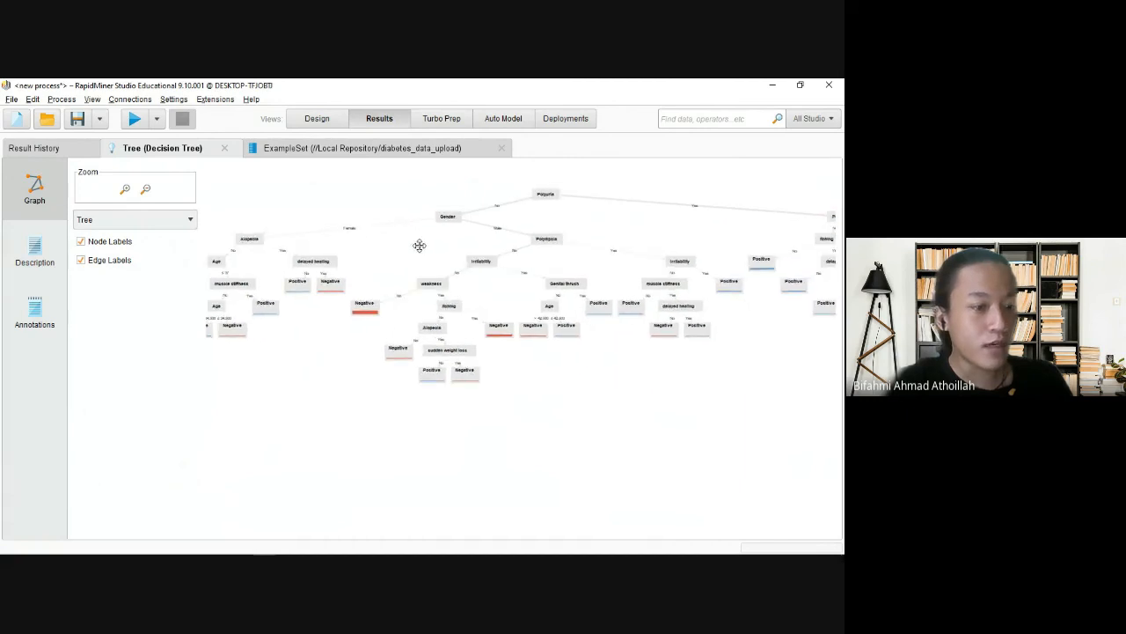
Set the Decision Tree's maximal depth to 5 and rerun the process.
left_click(314, 119)
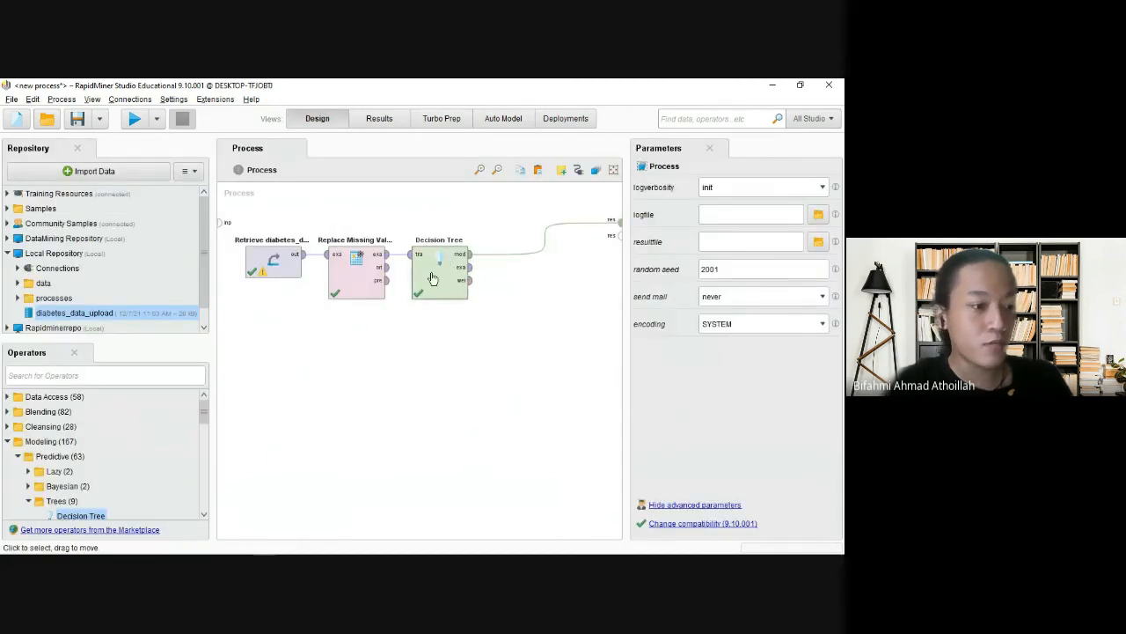
left_click(783, 215)
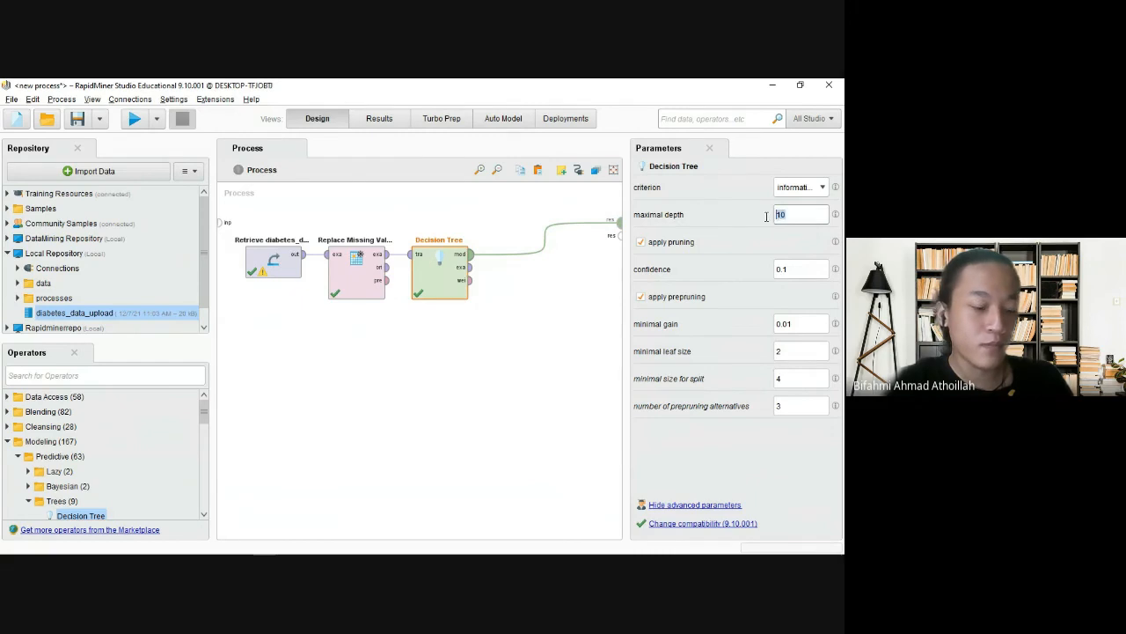
type("5")
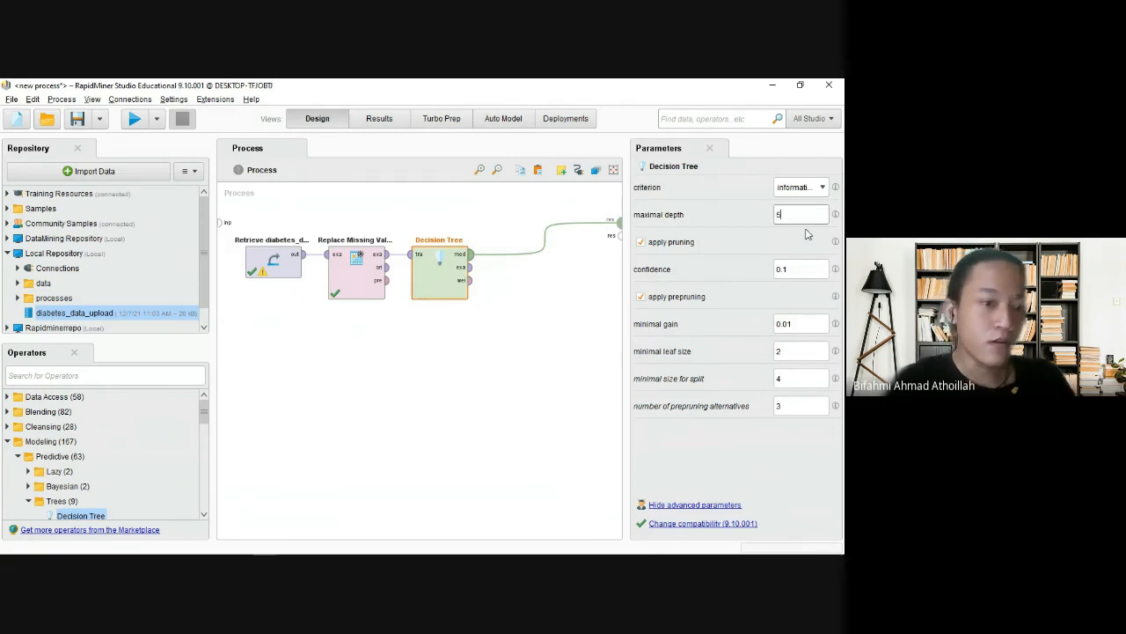
left_click(135, 123)
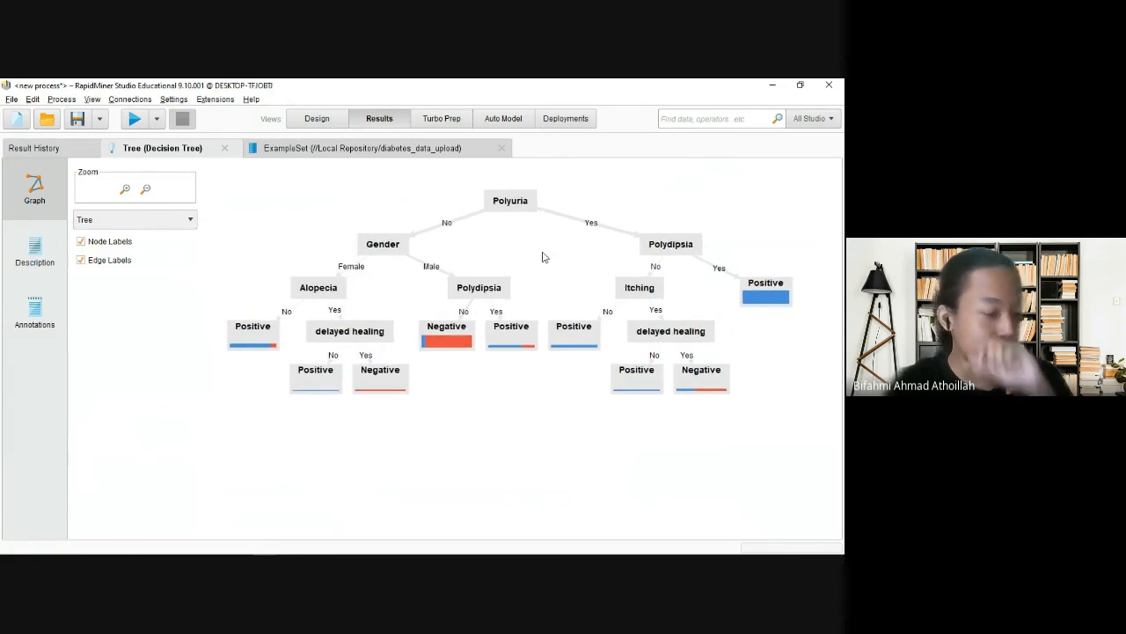
Trace the tree from the Polyuria root through Polydipsia, Itching and delayed healing, and through the Gender branches to Alopecia and Polydipsia.
left_click(517, 209)
left_click(532, 231)
left_click_drag(512, 207, 512, 214)
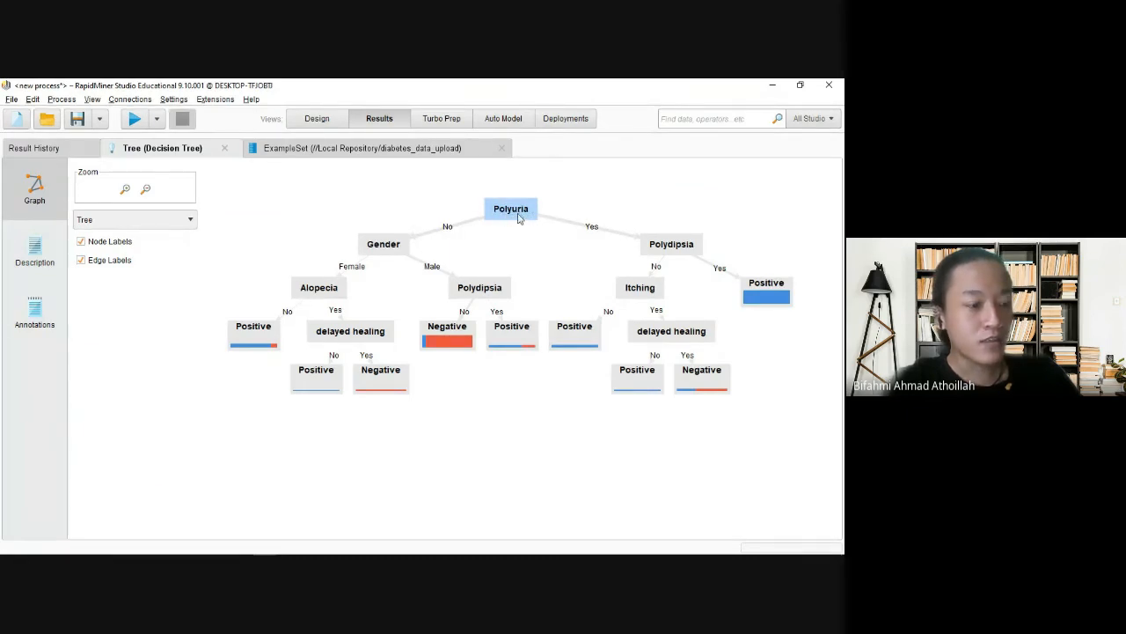
left_click(684, 247)
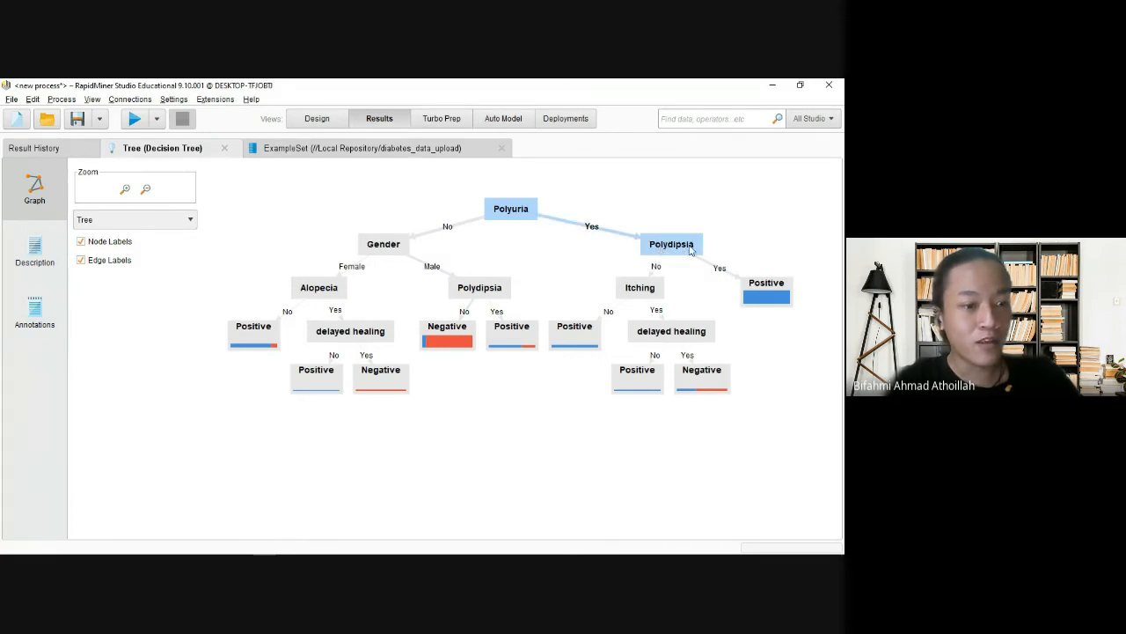
left_click(772, 293)
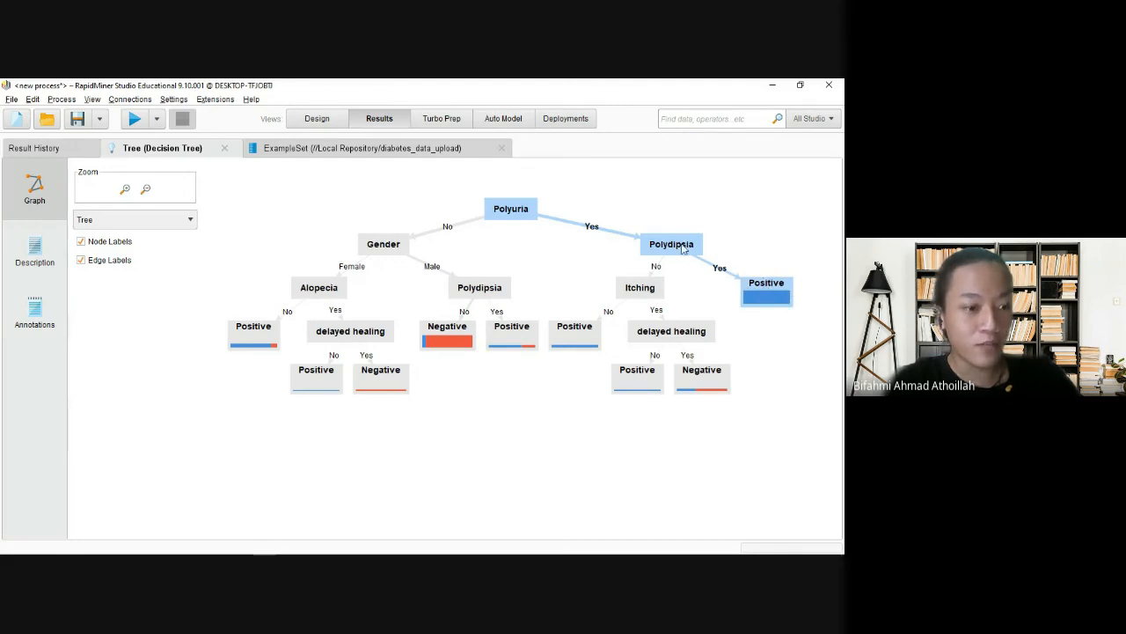
left_click(639, 291)
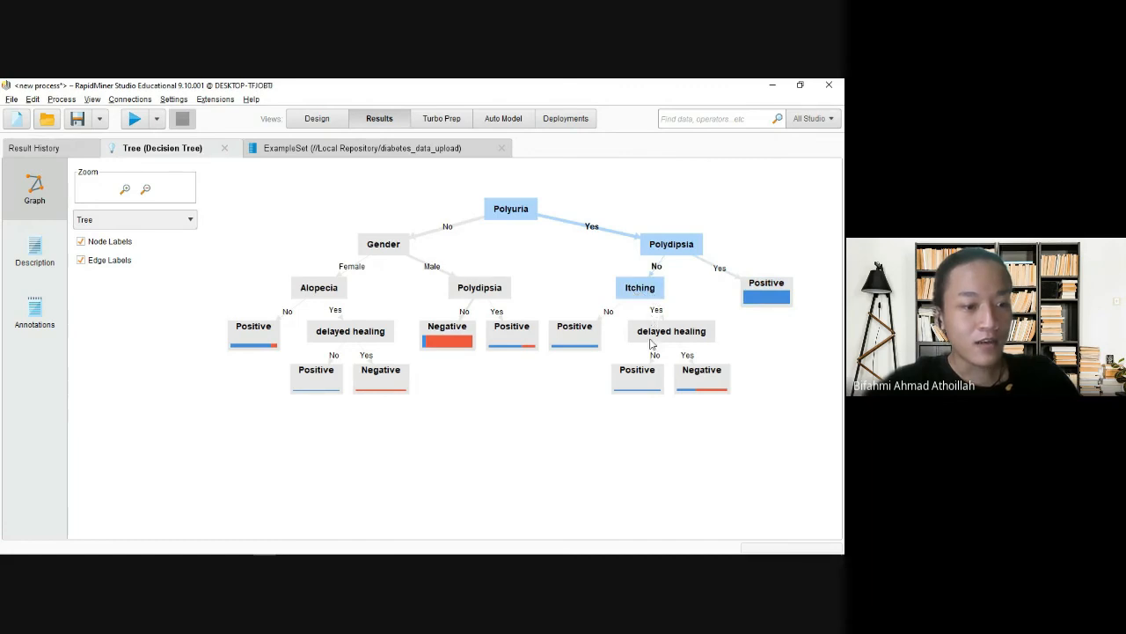
left_click(694, 333)
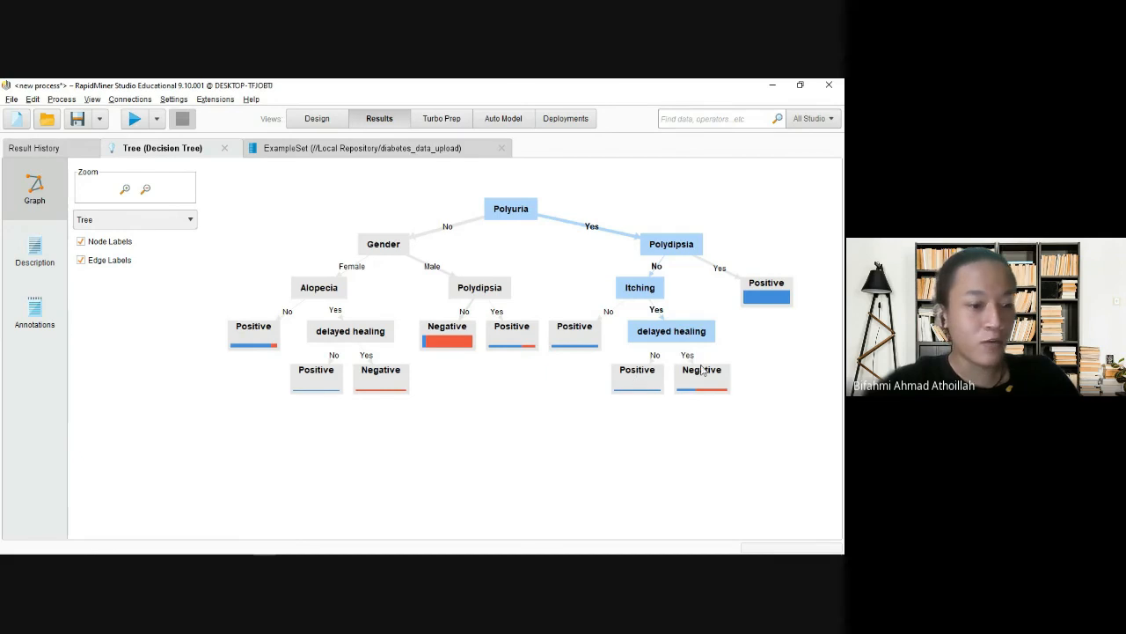
left_click(649, 387)
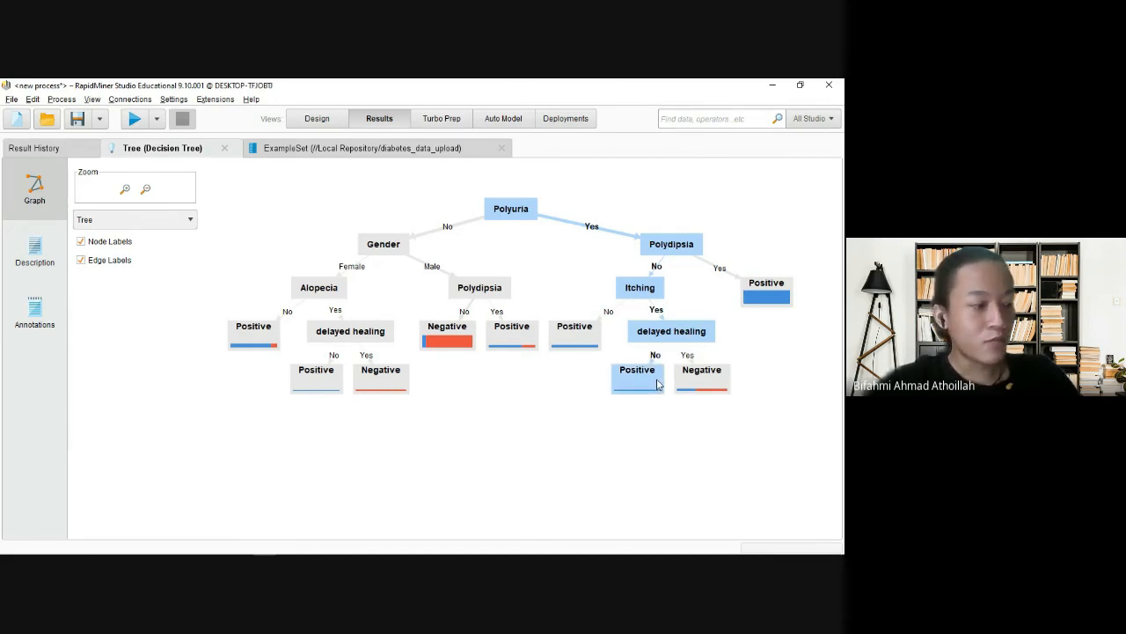
mouse_move(657, 383)
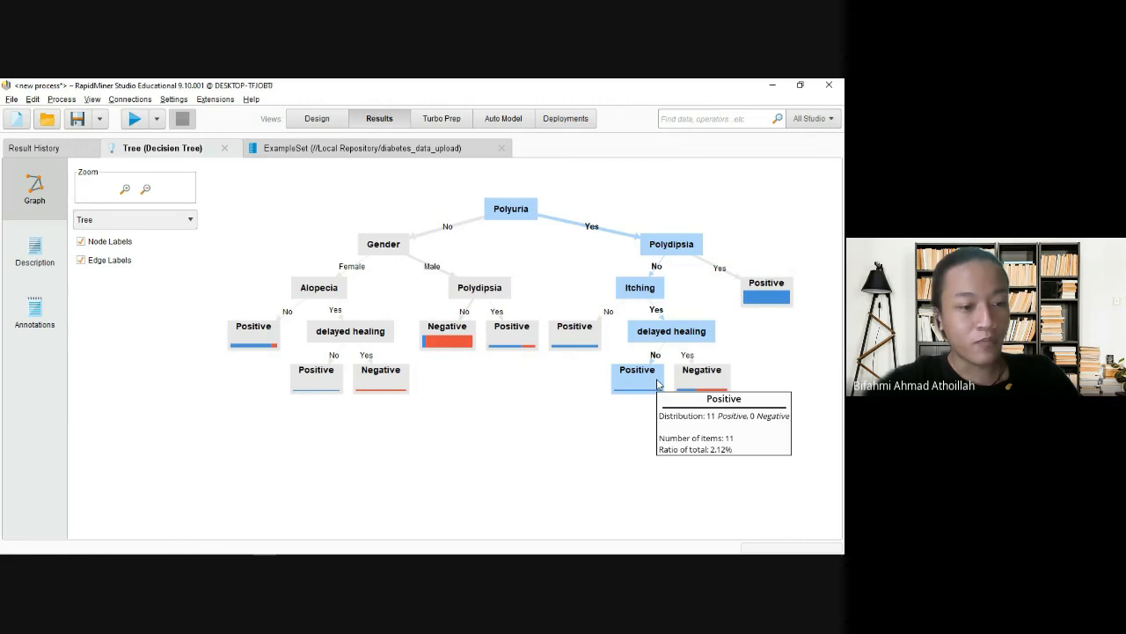
left_click(709, 371)
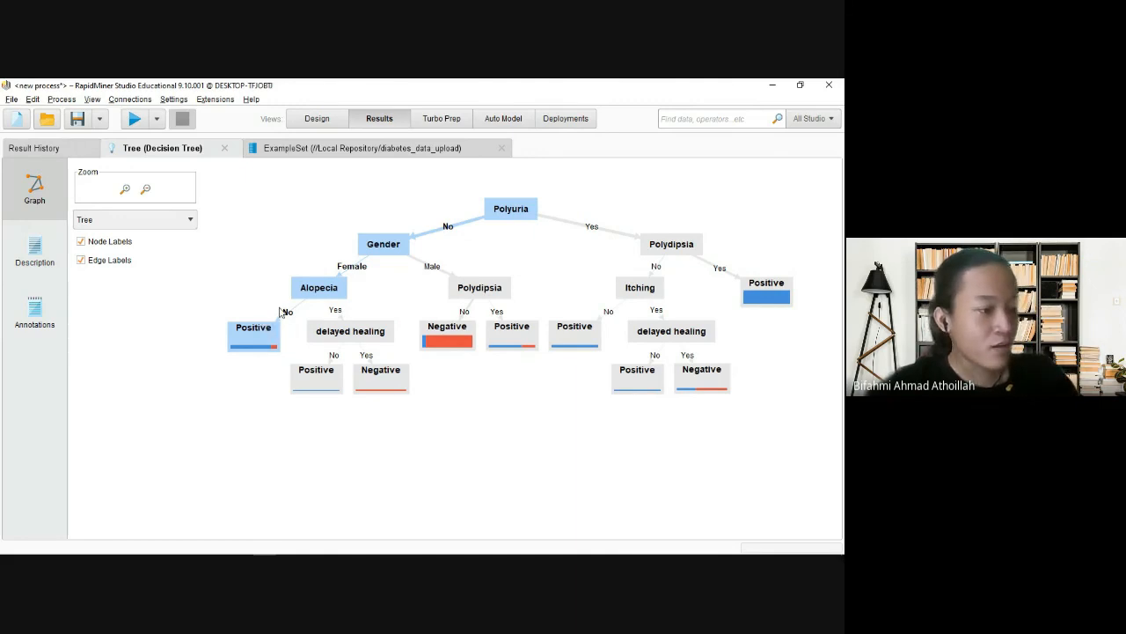
left_click_drag(259, 333, 244, 330)
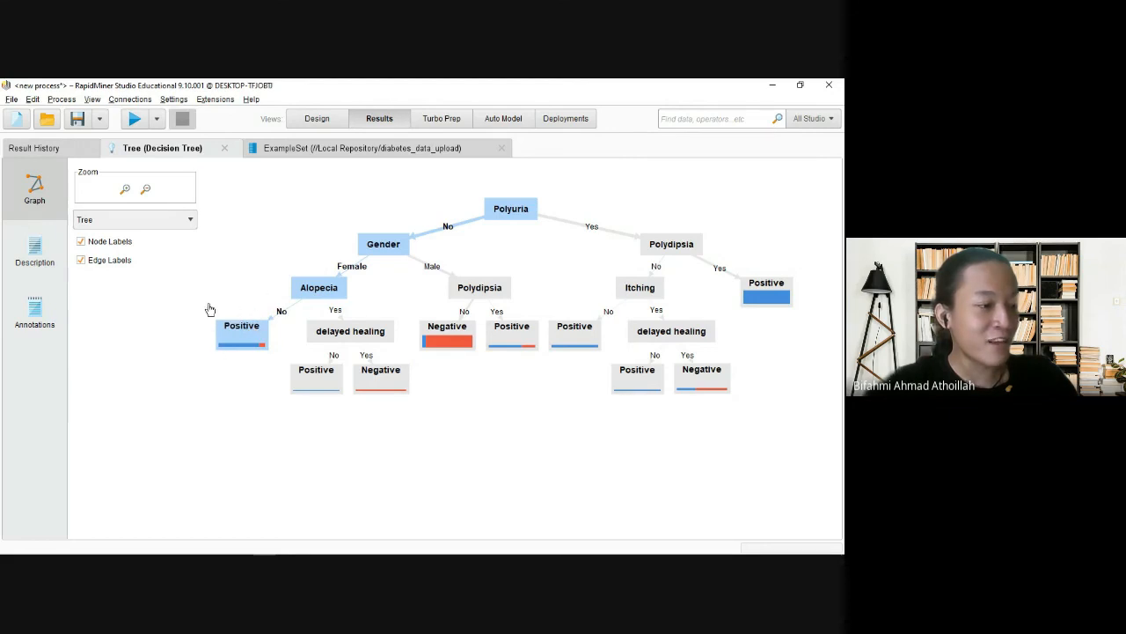
left_click(470, 294)
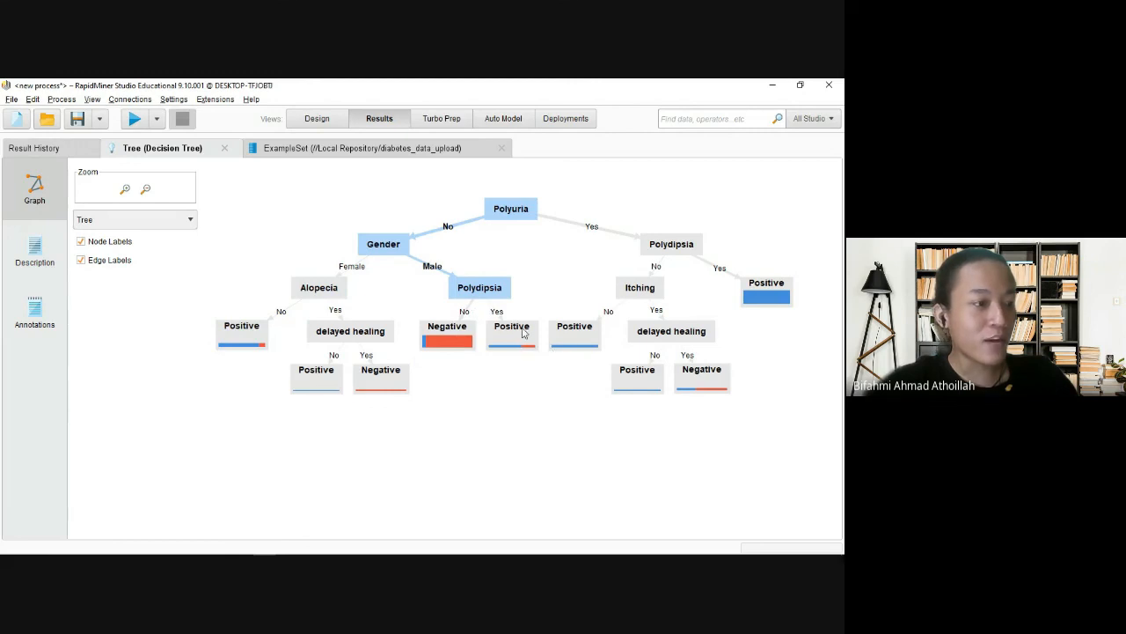
Return to the process design, and minimize the RapidMiner Studio window and the browser window behind it.
left_click(330, 119)
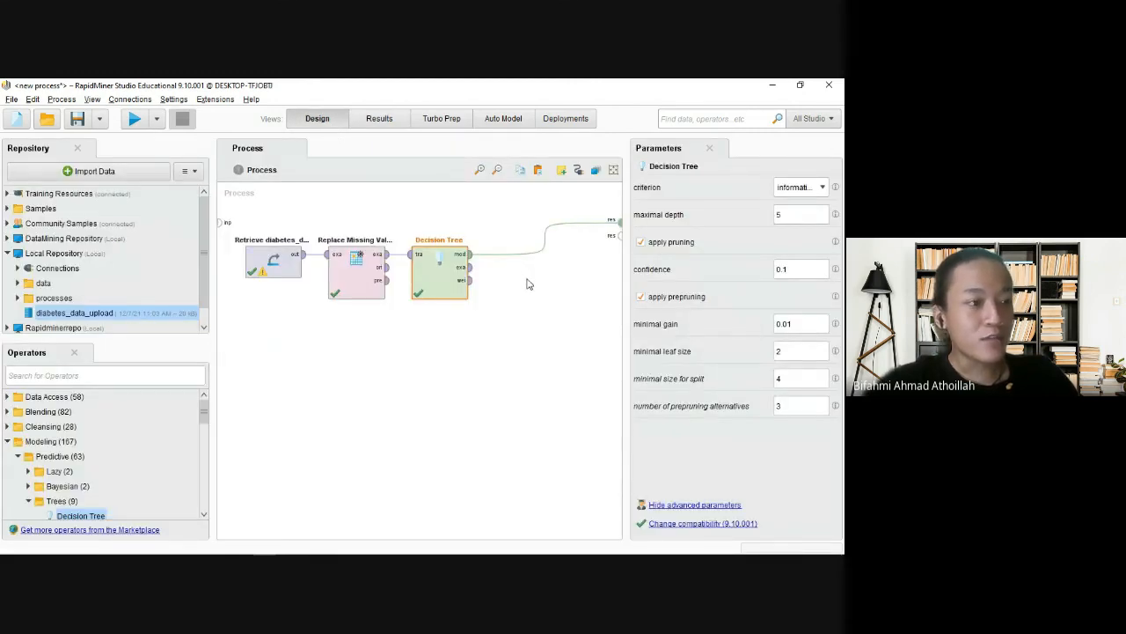
left_click(773, 85)
left_click(774, 87)
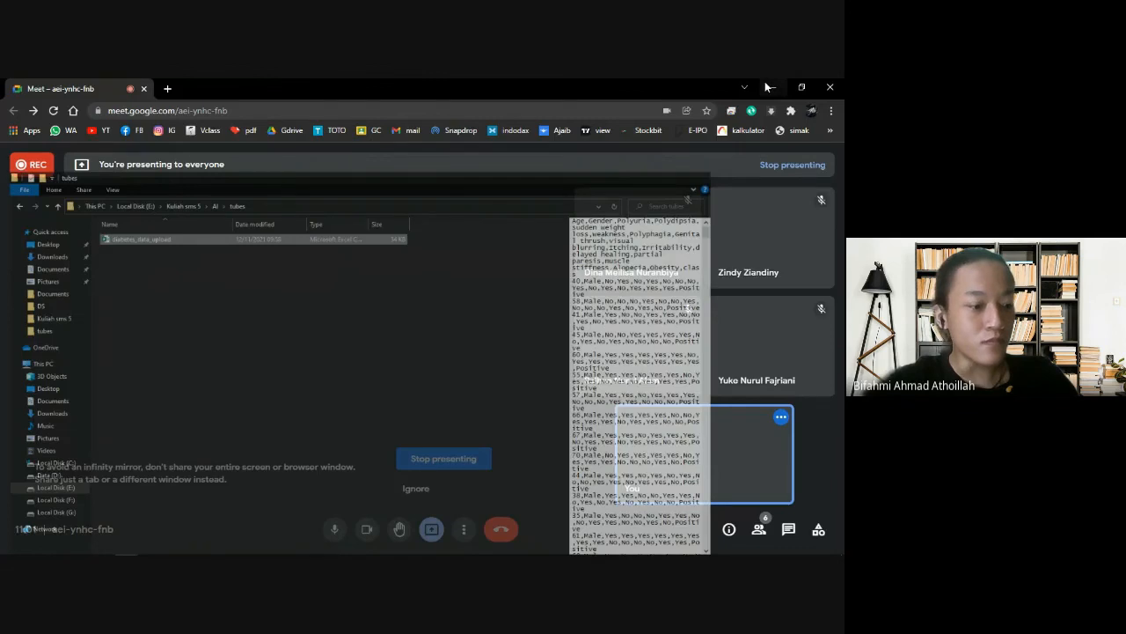